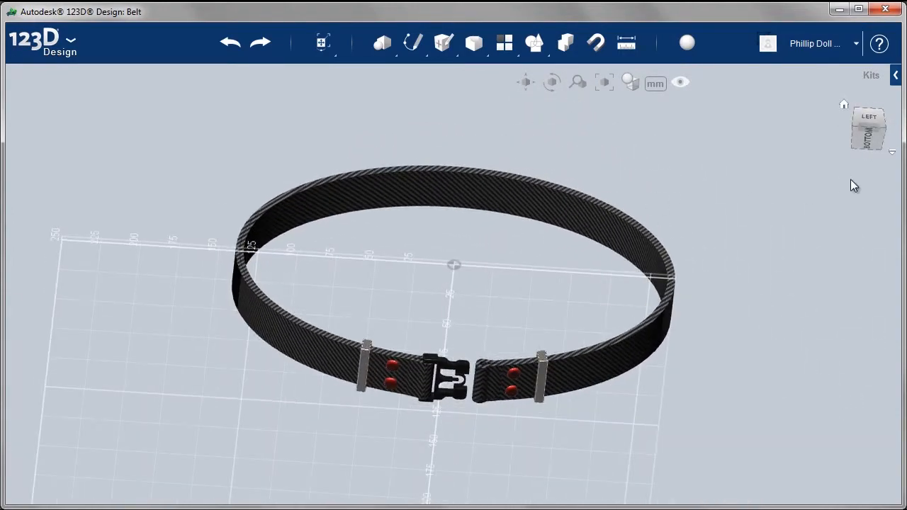
pyautogui.click(883, 129)
pyautogui.scroll(6, 328, 369)
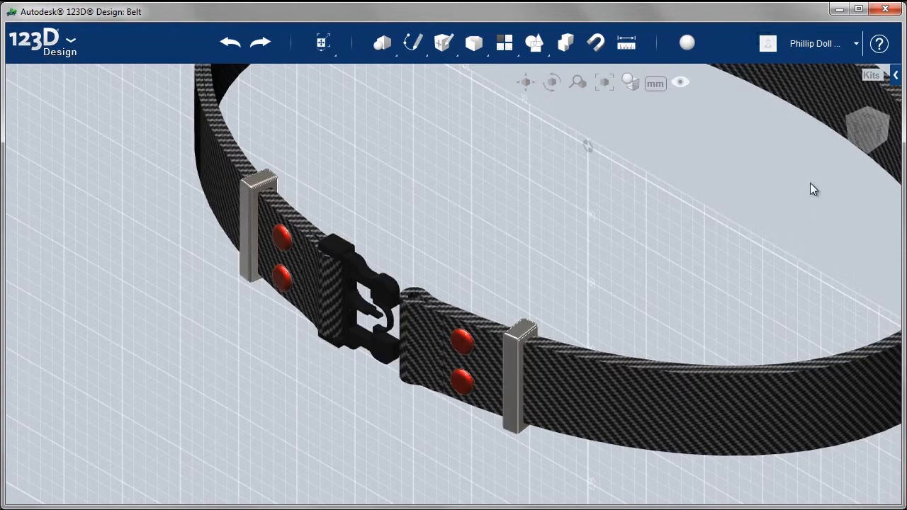
pyautogui.press('f')
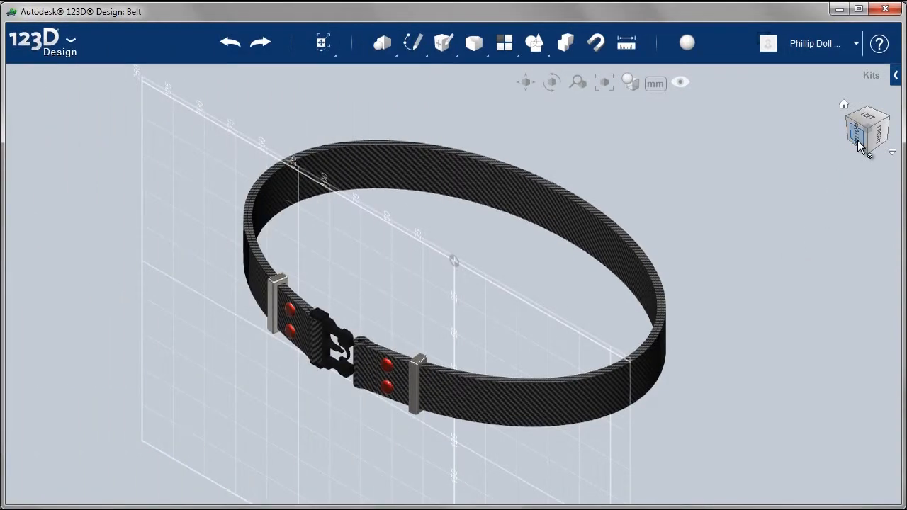
# - Sketch a rectangle about 23 by 36 mm around the open buckle clip, on the flat face of the buckle's strap bar
pyautogui.click(858, 144)
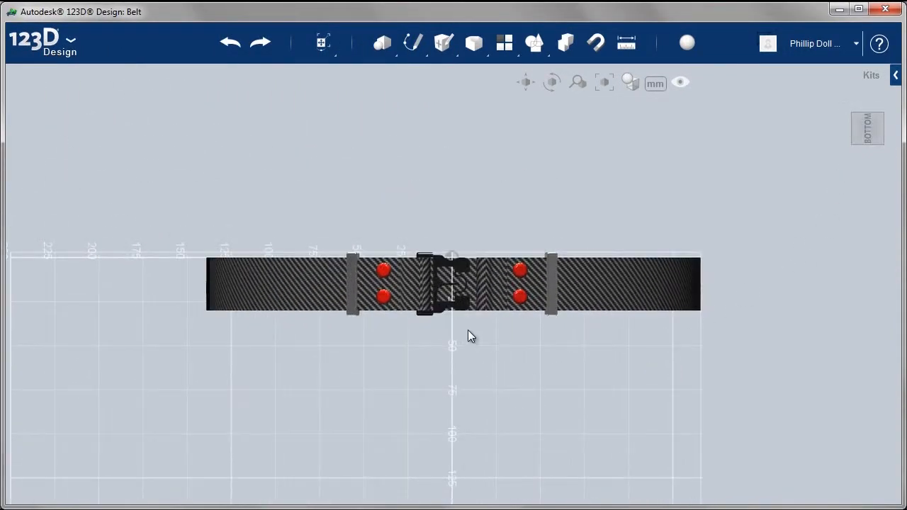
pyautogui.scroll(8, 467, 330)
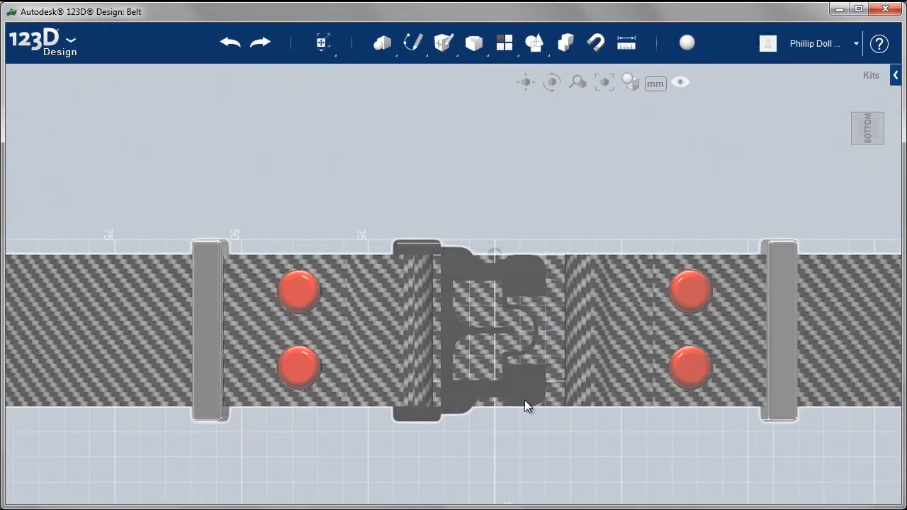
pyautogui.scroll(4, 524, 400)
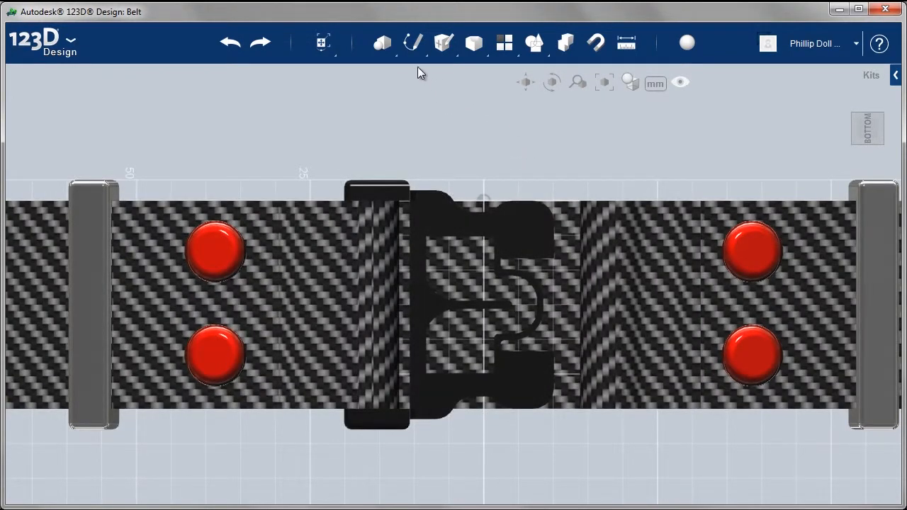
pyautogui.moveTo(414, 44)
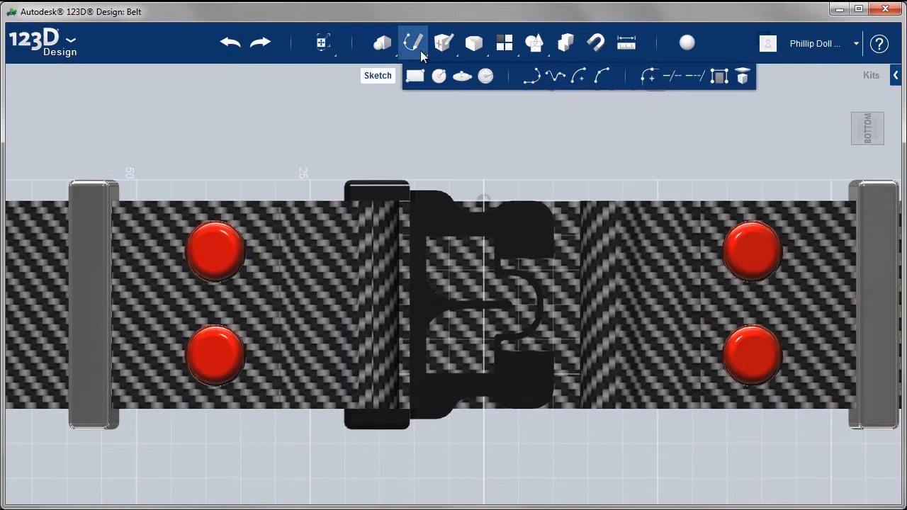
pyautogui.click(415, 79)
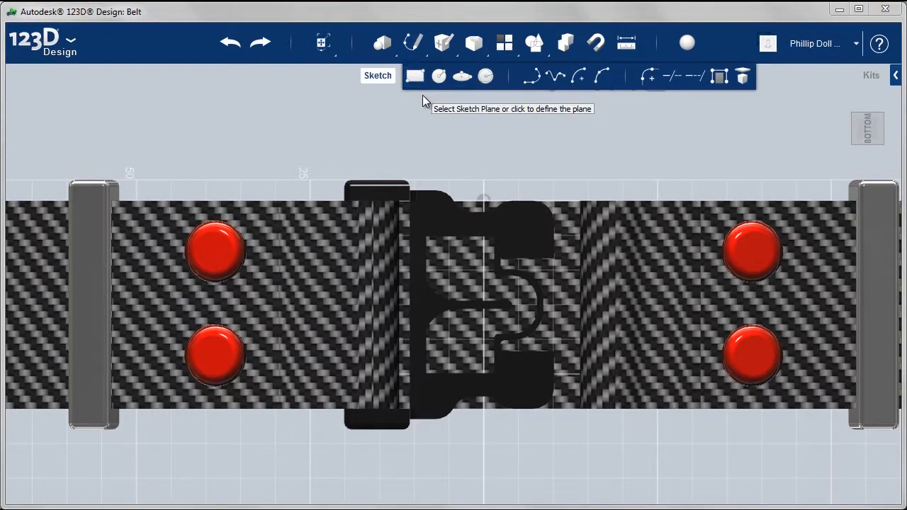
pyautogui.click(398, 193)
pyautogui.scroll(2, 460, 260)
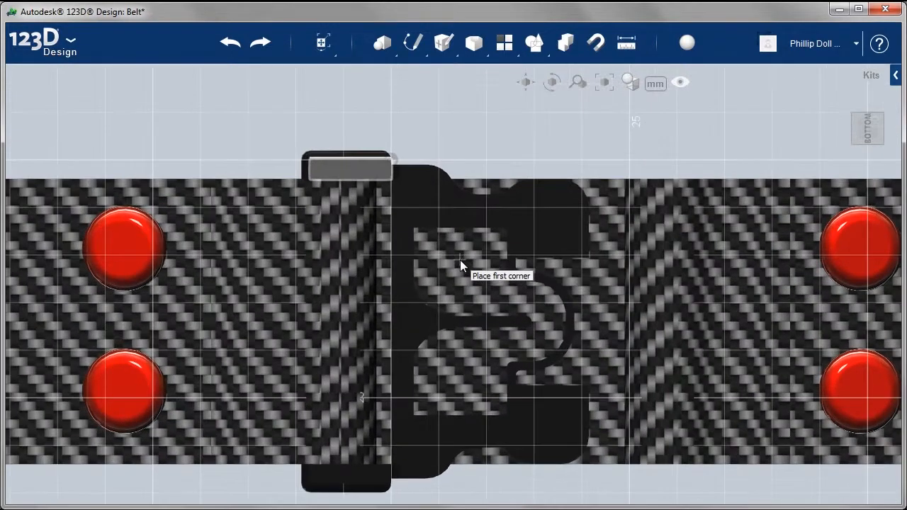
pyautogui.click(399, 151)
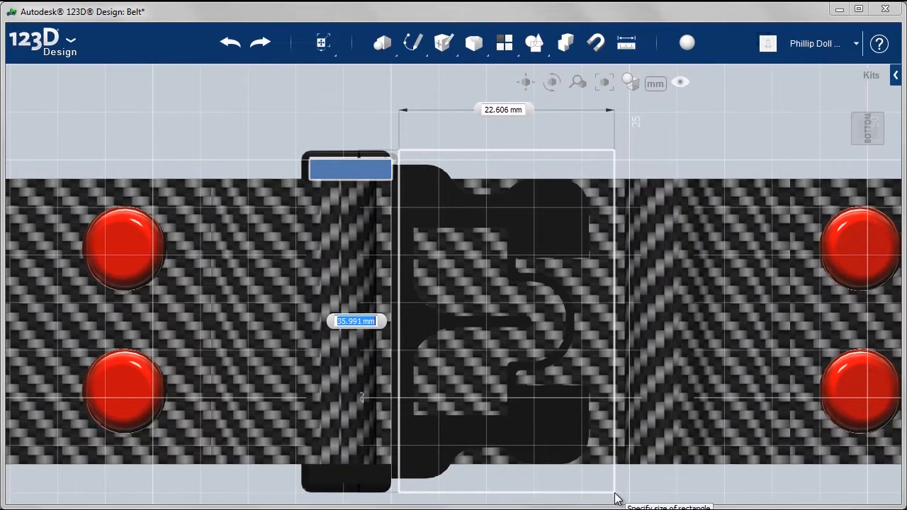
pyautogui.click(618, 492)
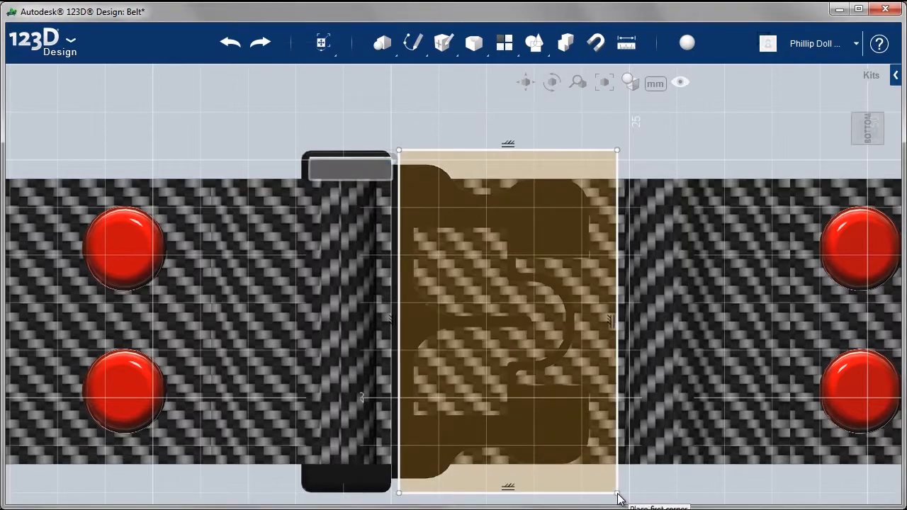
pyautogui.press('Escape')
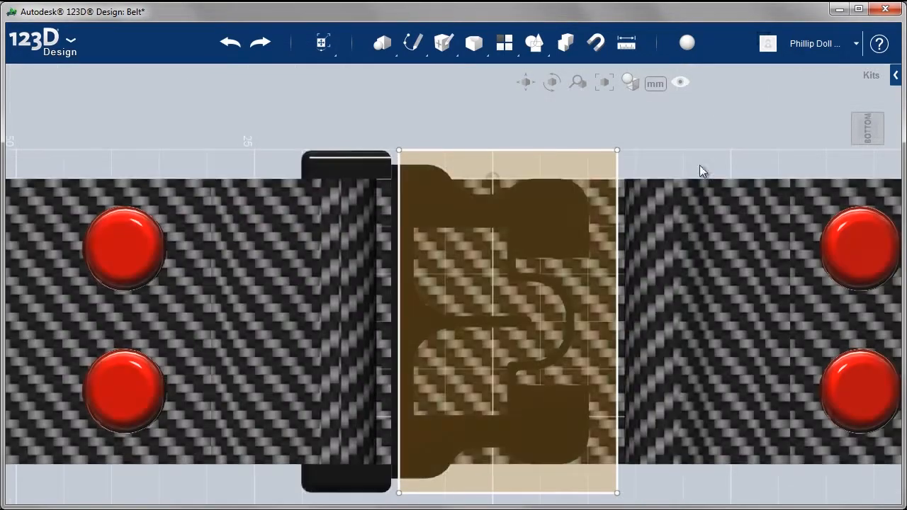
# - Hide the belt and buckle solids so that only the rectangle sketch remains
pyautogui.moveTo(706, 142); pyautogui.dragTo(667, 200, button='right')
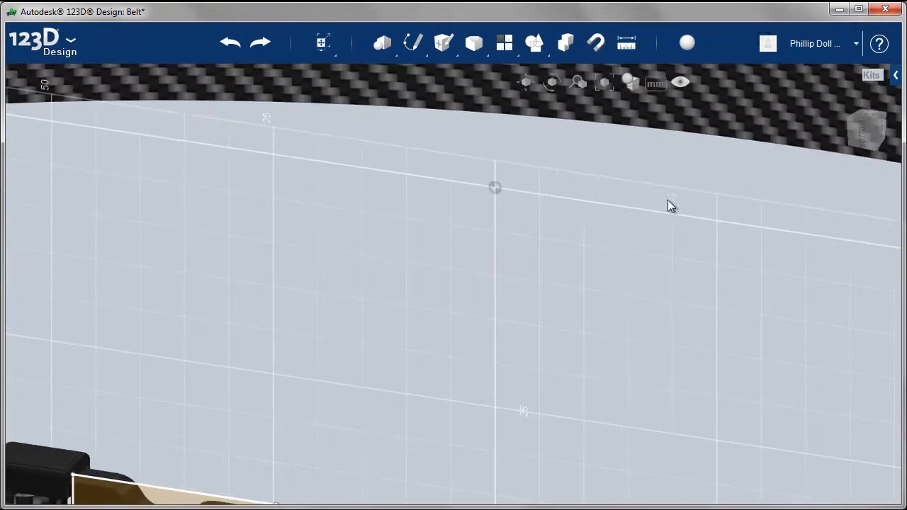
pyautogui.press('f')
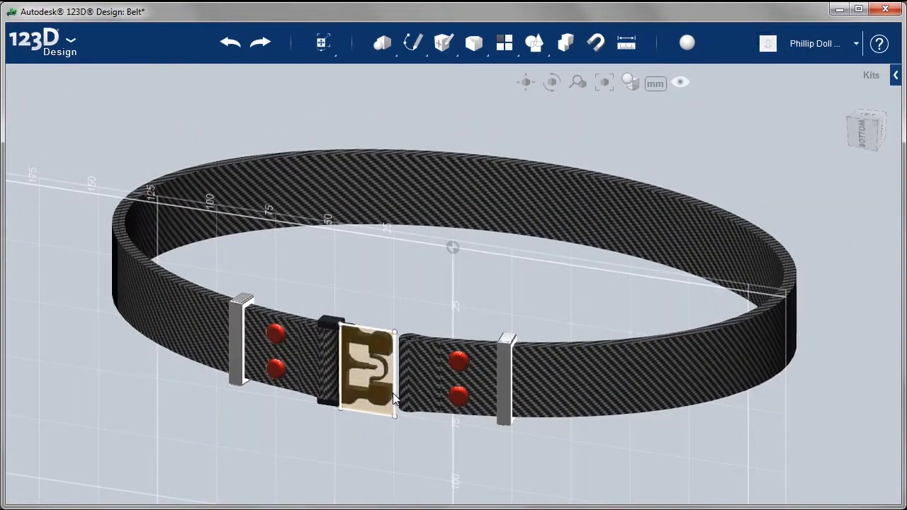
pyautogui.scroll(2, 390, 400)
pyautogui.scroll(4, 389, 400)
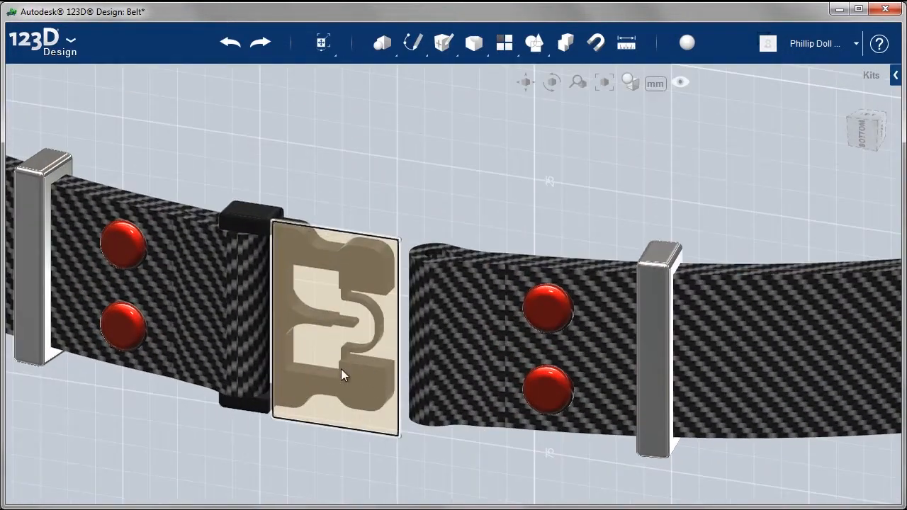
pyautogui.click(341, 375)
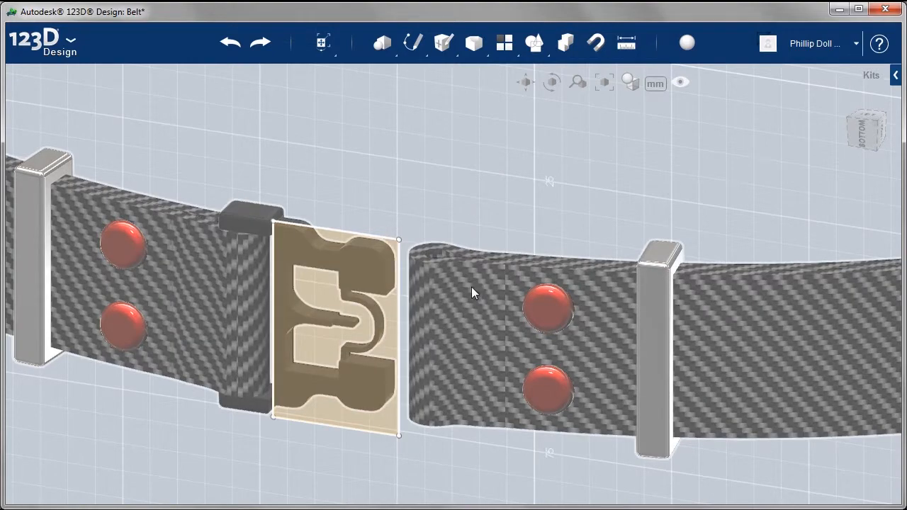
pyautogui.click(471, 286)
pyautogui.moveTo(499, 339)
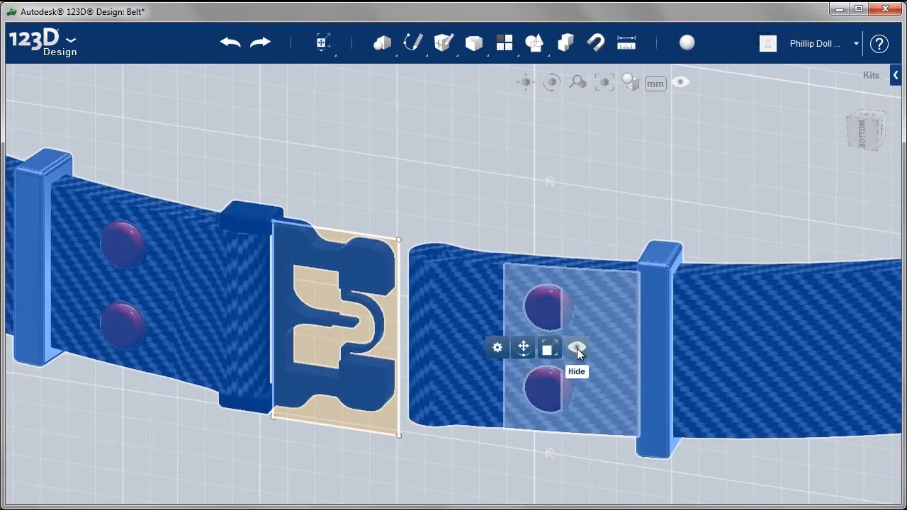
pyautogui.click(577, 348)
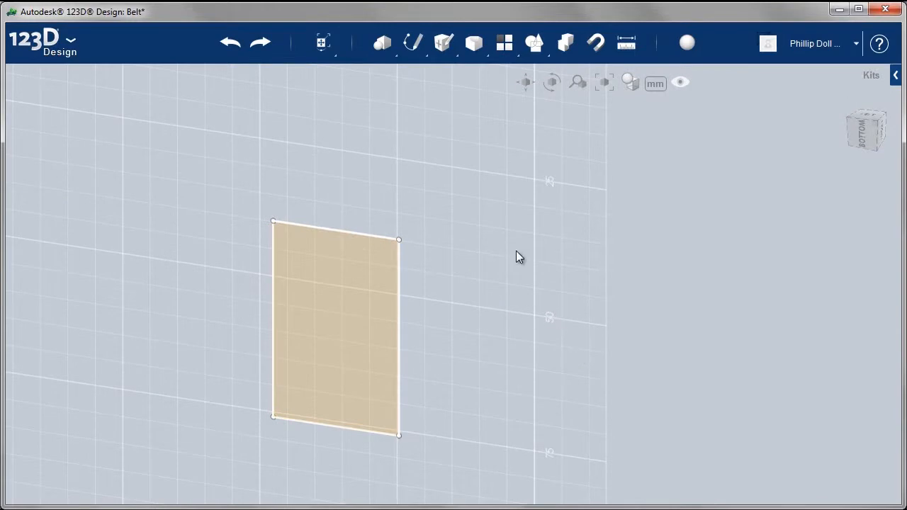
# - Extrude the rectangle profile by -7 mm into a solid block
pyautogui.click(375, 352)
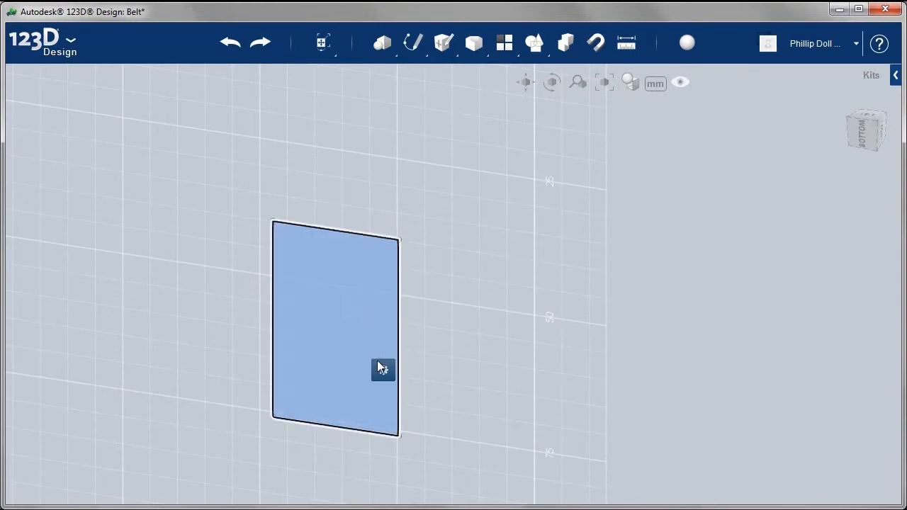
pyautogui.moveTo(383, 369)
pyautogui.click(461, 369)
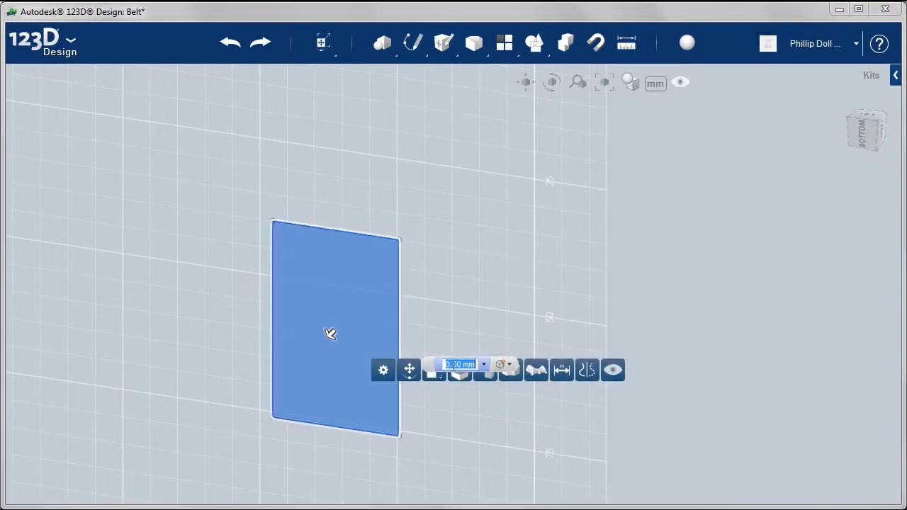
pyautogui.click(330, 333)
pyautogui.moveTo(339, 324); pyautogui.dragTo(346, 320)
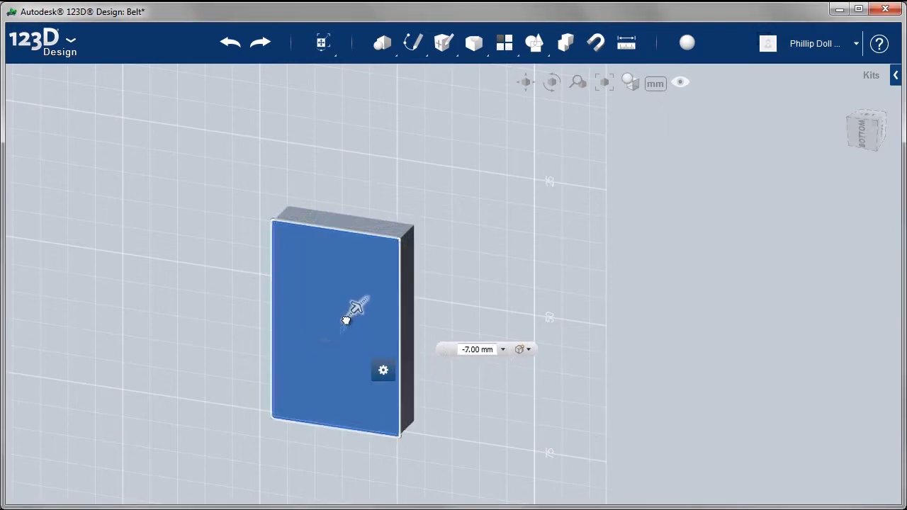
pyautogui.click(595, 409)
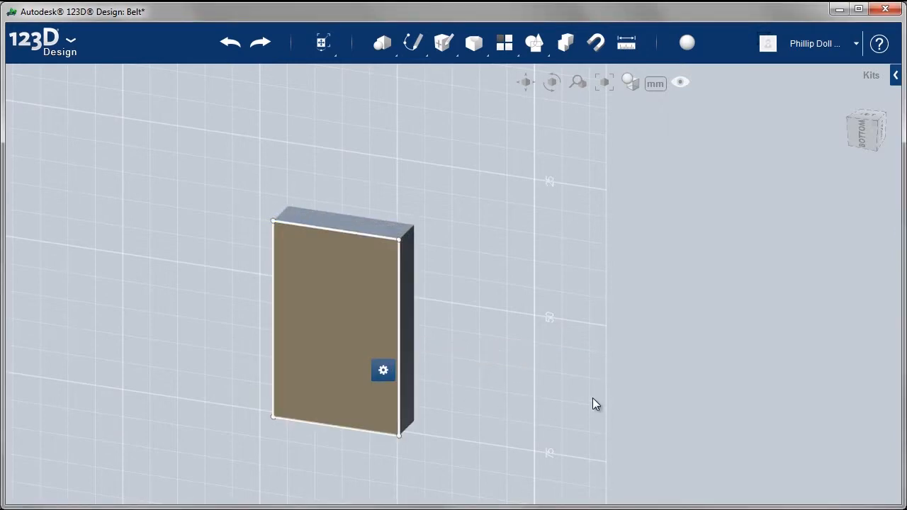
# - Hide the sketches and show the hidden belt solids again
pyautogui.moveTo(680, 81)
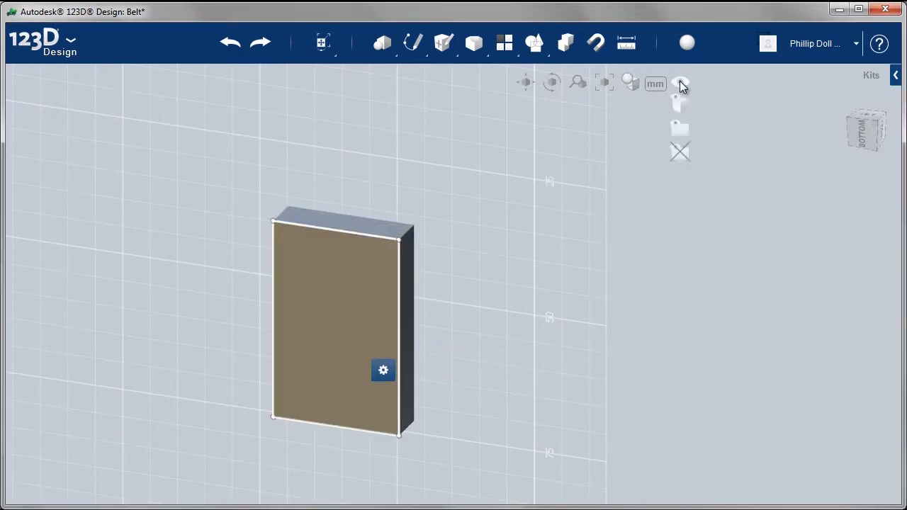
pyautogui.click(681, 150)
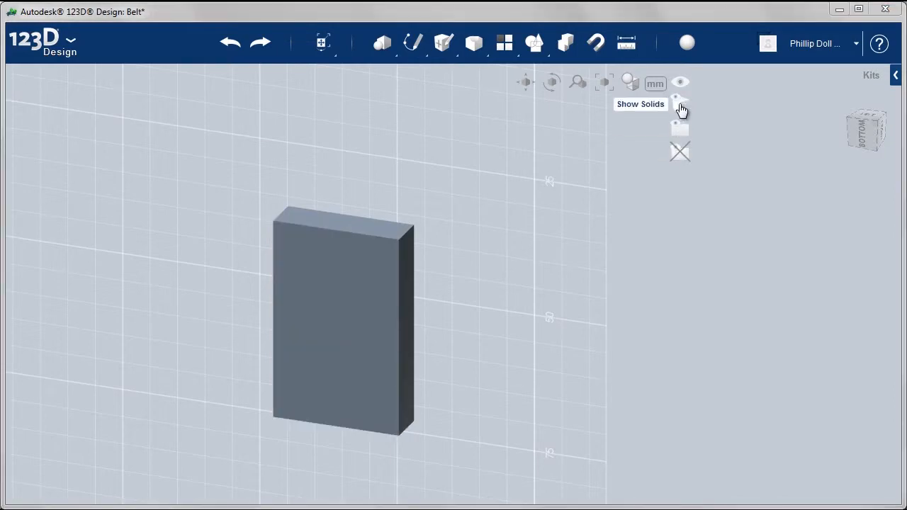
pyautogui.click(680, 108)
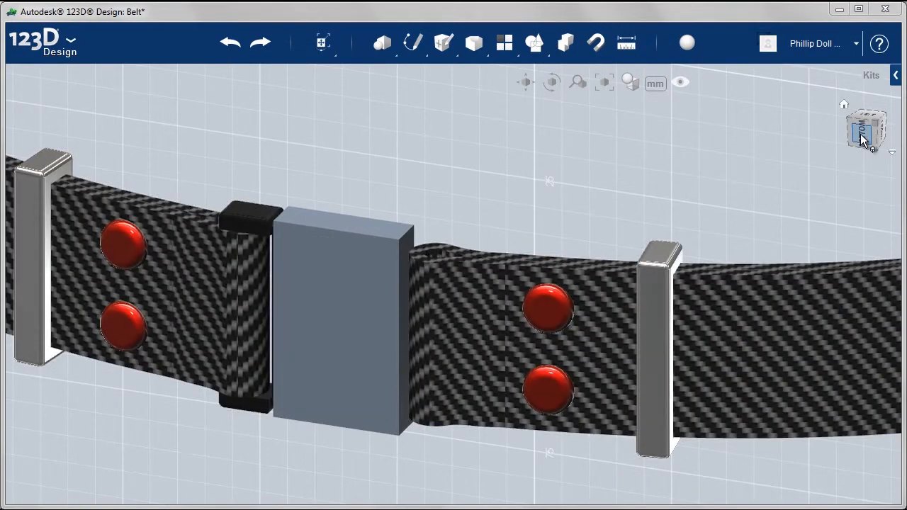
# - Project the outline of the block's narrow side face, facing the loose belt end, into a new sketch on that face
pyautogui.click(863, 137)
pyautogui.moveTo(646, 269); pyautogui.dragTo(564, 353, button='middle')
pyautogui.moveTo(560, 223); pyautogui.dragTo(514, 255, button='right')
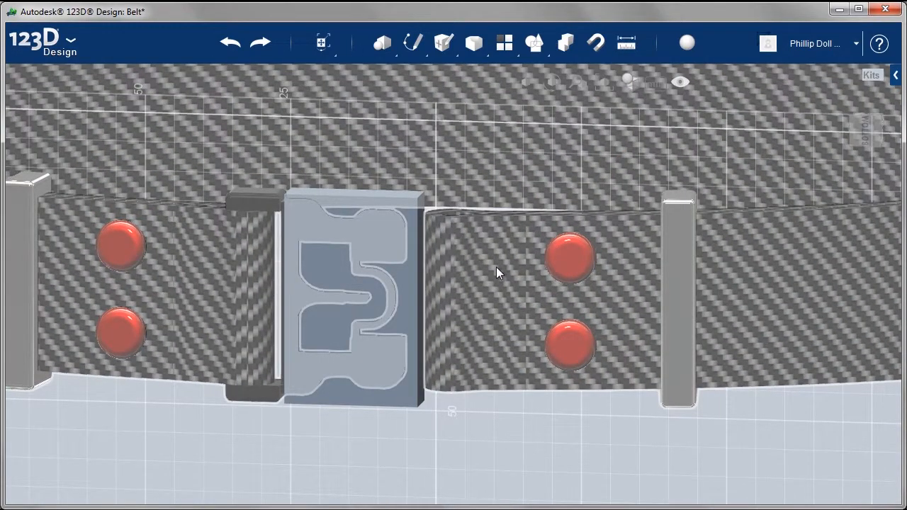
pyautogui.click(863, 135)
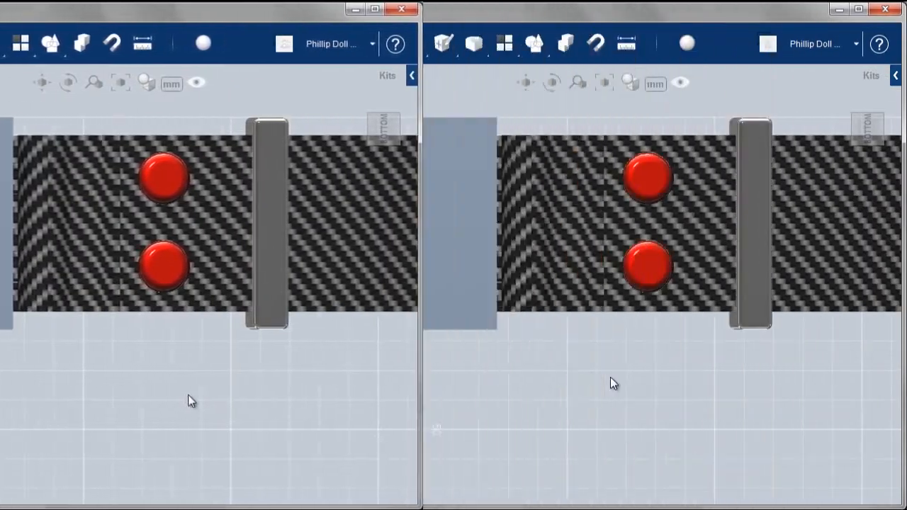
pyautogui.moveTo(592, 342); pyautogui.dragTo(585, 368, button='right')
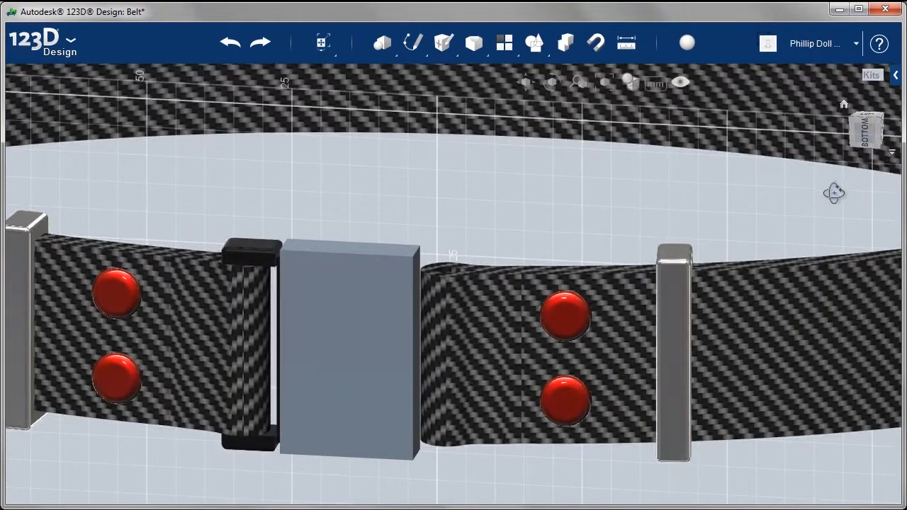
pyautogui.moveTo(830, 192); pyautogui.dragTo(817, 184, button='right')
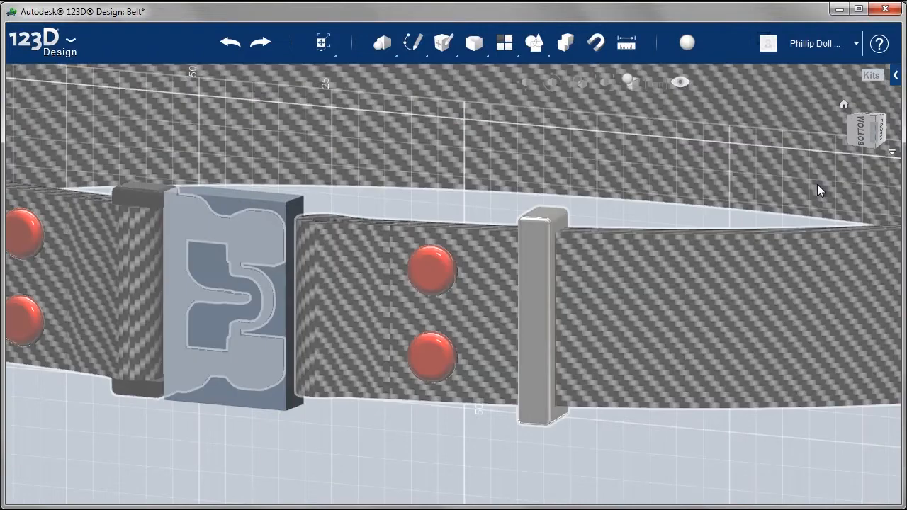
pyautogui.click(884, 132)
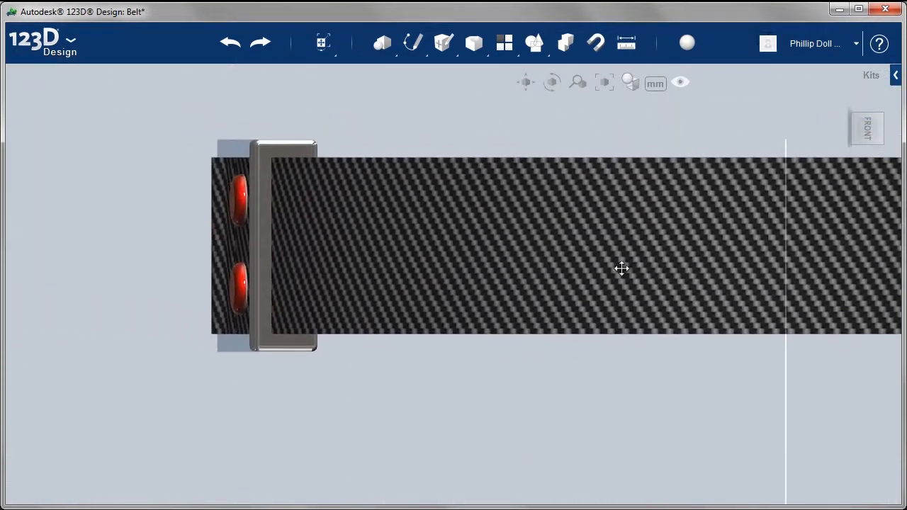
pyautogui.scroll(6, 300, 183)
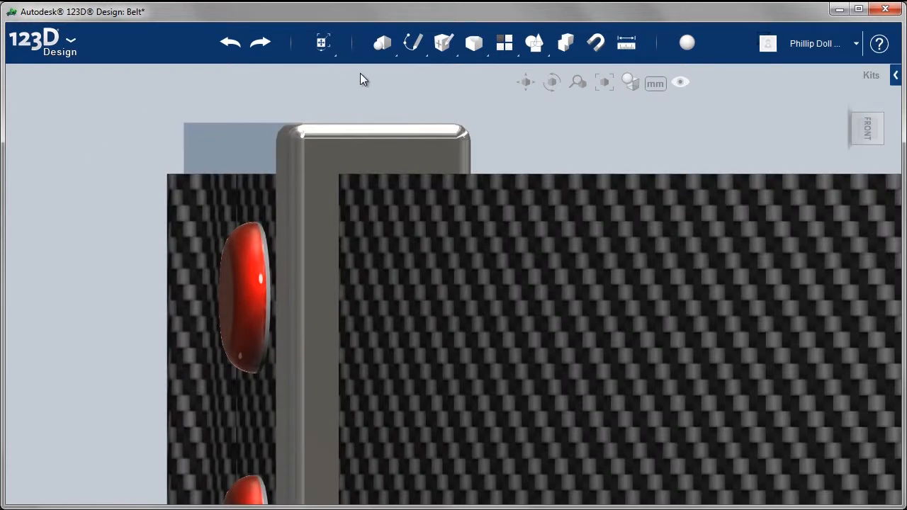
pyautogui.moveTo(414, 42)
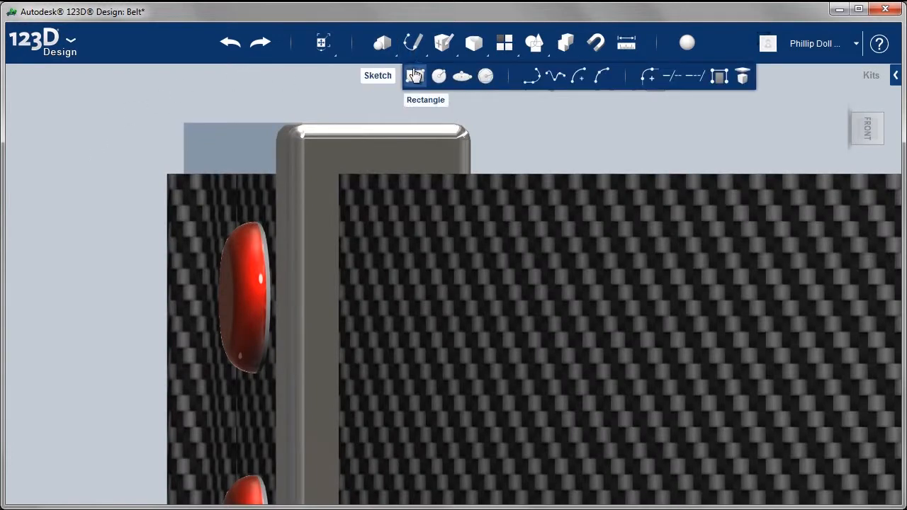
pyautogui.click(742, 76)
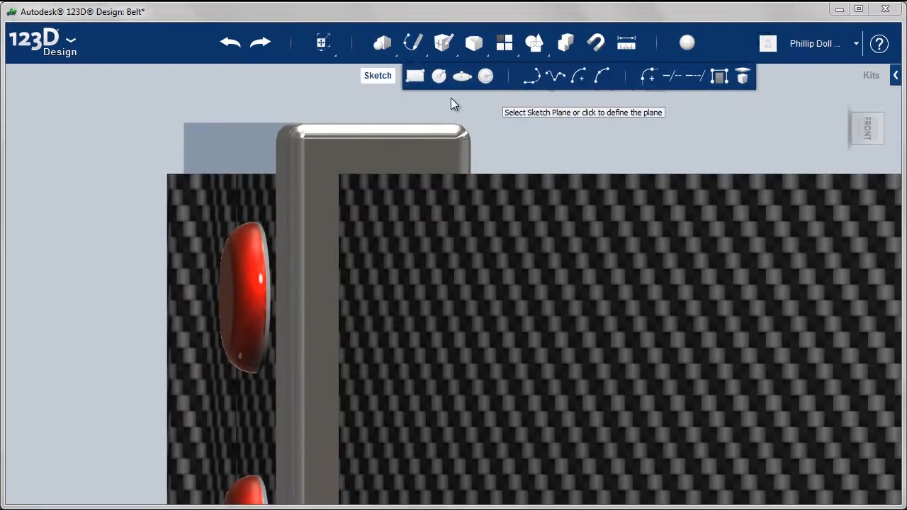
pyautogui.click(235, 145)
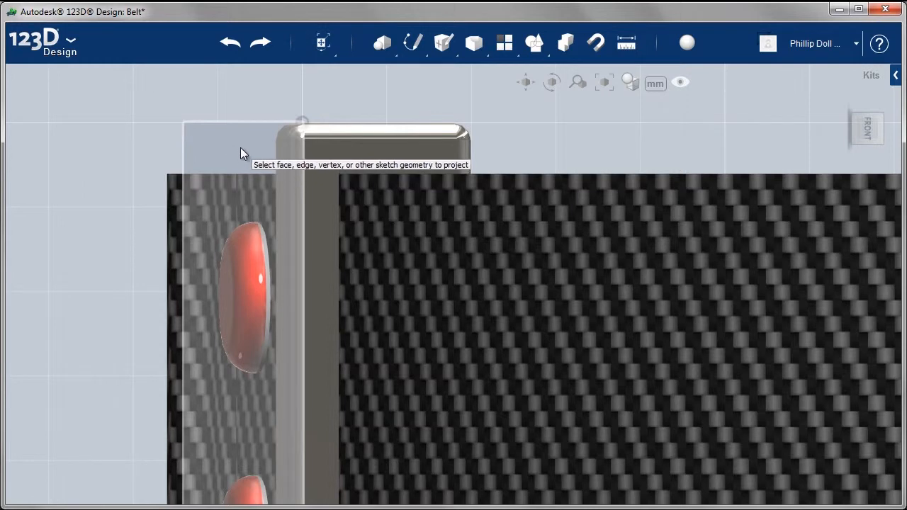
pyautogui.click(240, 145)
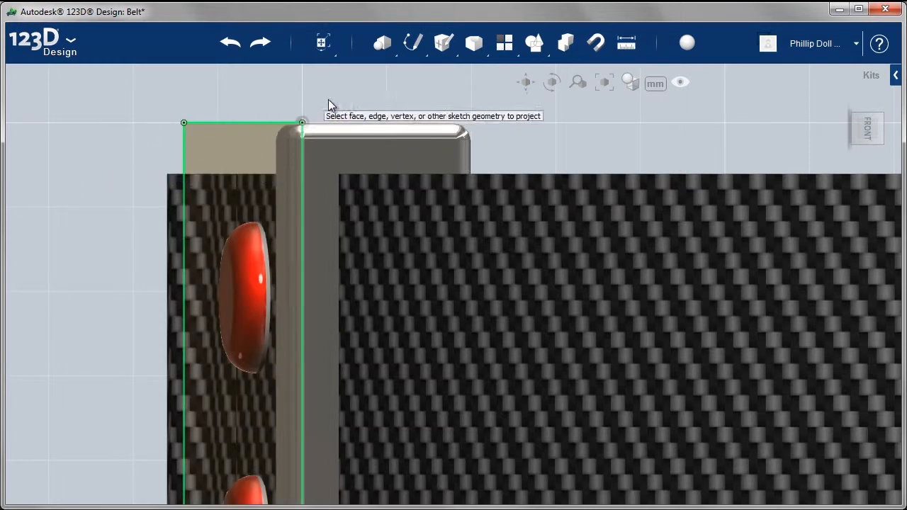
# - Sketch a 7 mm wide, about 2.7 mm tall rectangle across the upper end of the projected side-face outline
pyautogui.moveTo(417, 47)
pyautogui.click(413, 75)
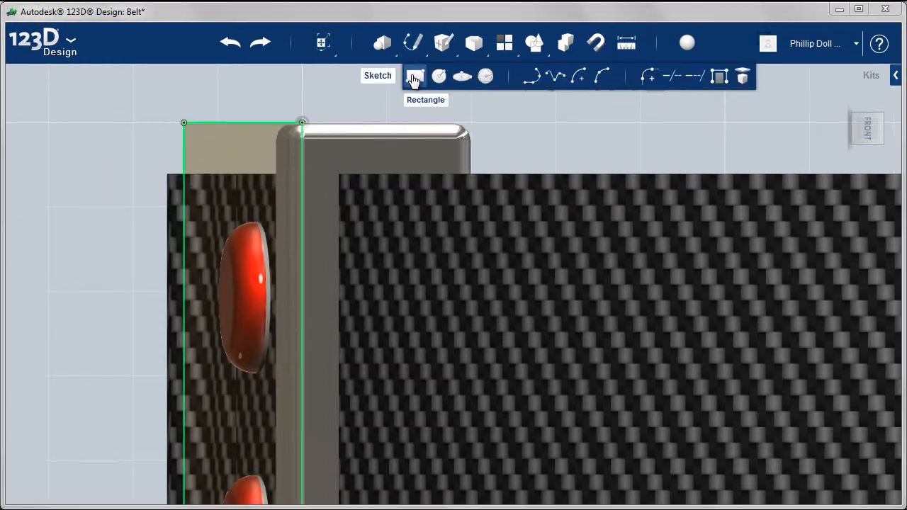
pyautogui.click(184, 125)
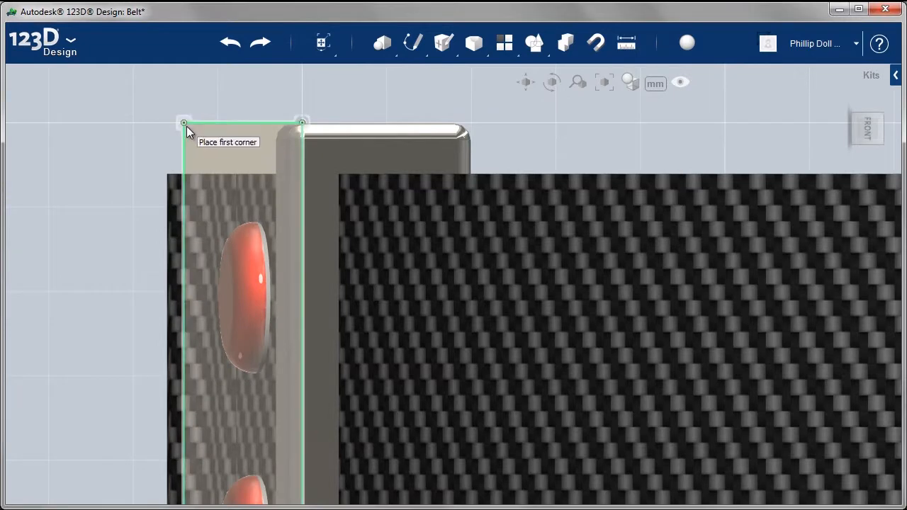
pyautogui.click(185, 125)
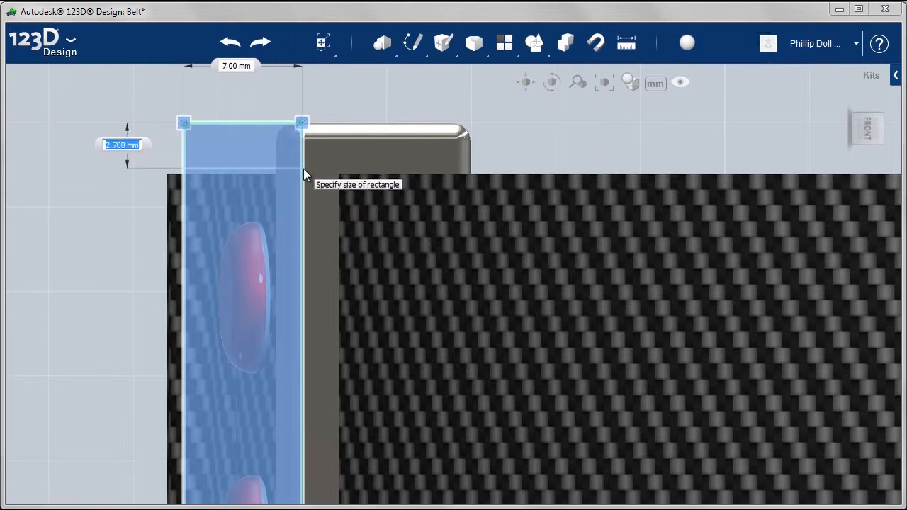
pyautogui.click(304, 171)
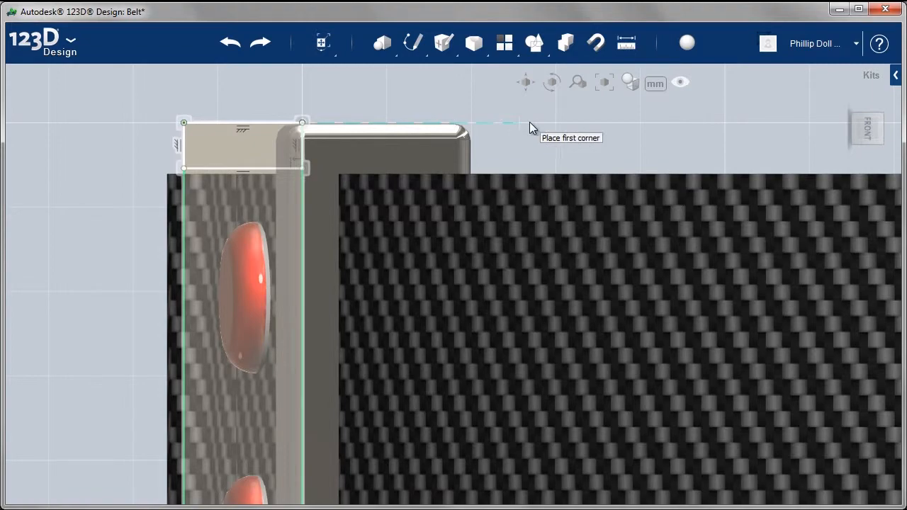
pyautogui.press('Escape')
# - Extrude the small rectangle 12 mm outward from the block's side face to form an arm over the belt loop
pyautogui.moveTo(526, 138); pyautogui.dragTo(513, 170, button='right')
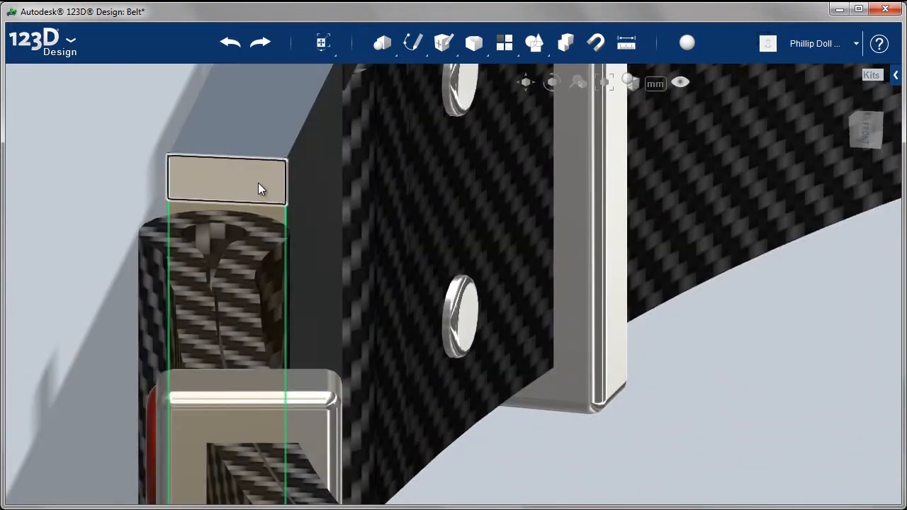
pyautogui.click(258, 183)
pyautogui.moveTo(284, 243)
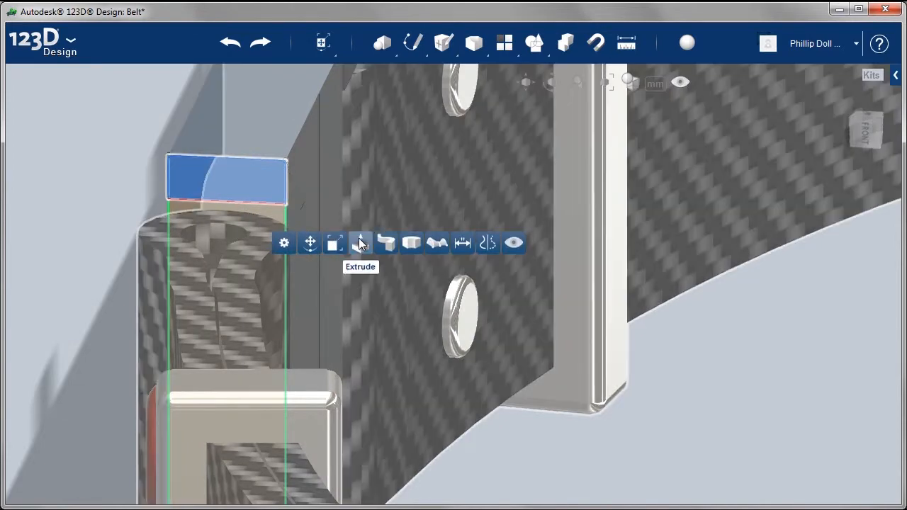
pyautogui.click(359, 243)
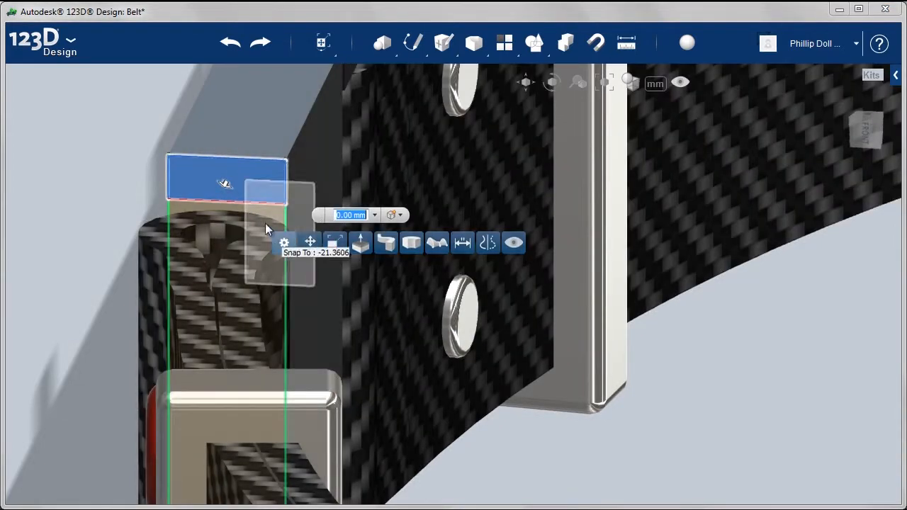
pyautogui.moveTo(226, 184)
pyautogui.mouseDown()
pyautogui.moveTo(205, 237)
pyautogui.moveTo(210, 275)
pyautogui.mouseUp()
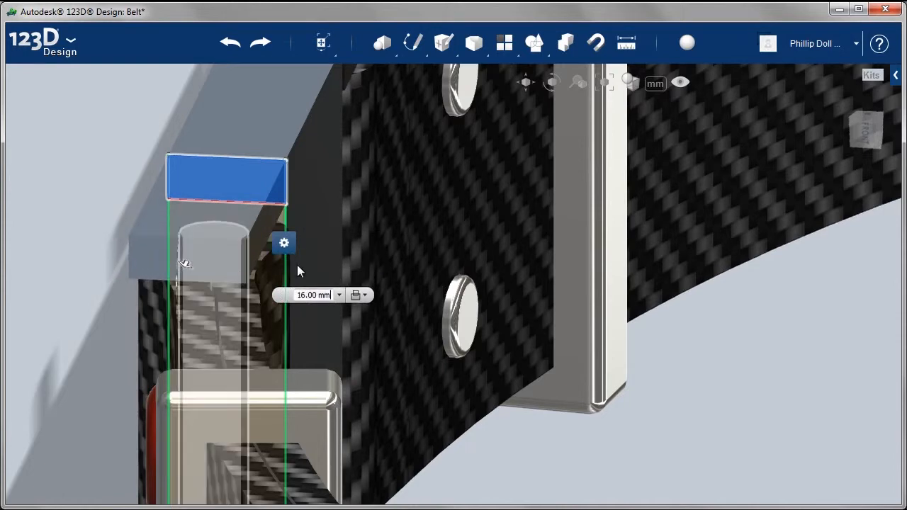
pyautogui.moveTo(755, 269); pyautogui.dragTo(769, 303, button='right')
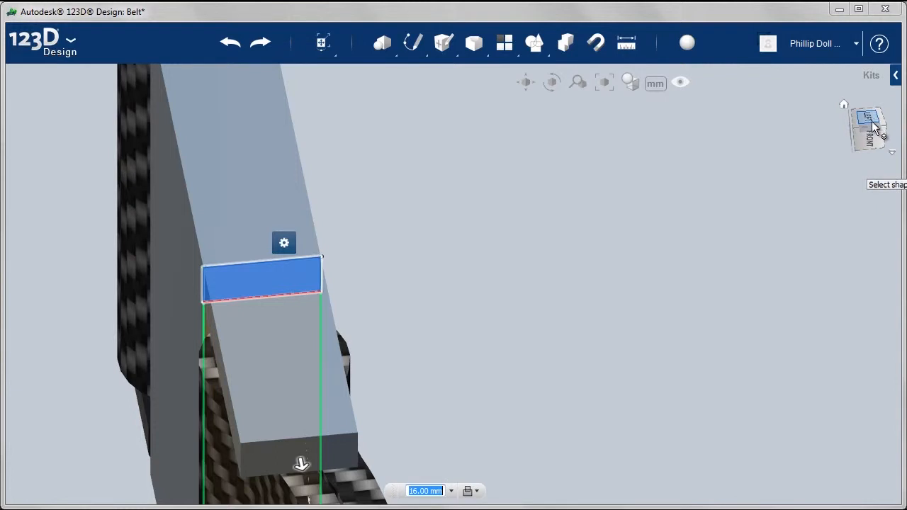
pyautogui.click(865, 139)
pyautogui.moveTo(539, 339); pyautogui.dragTo(575, 83, button='middle')
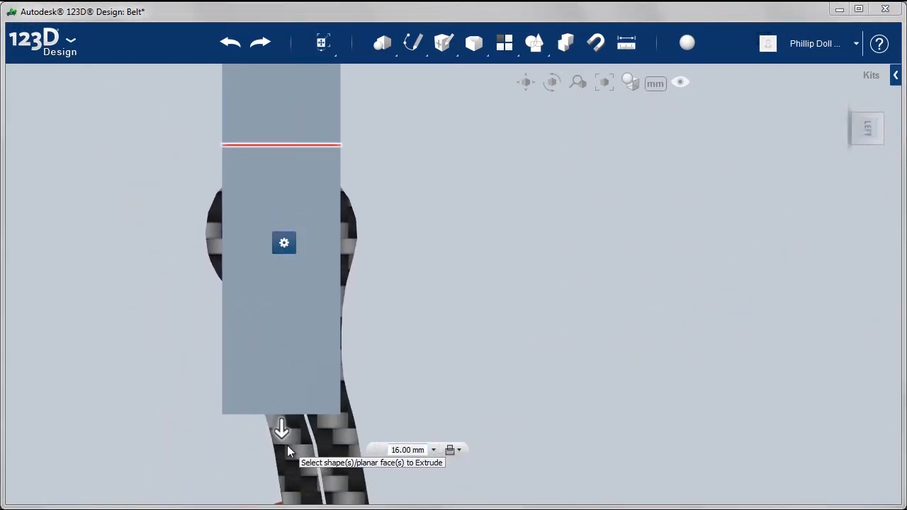
pyautogui.moveTo(282, 430); pyautogui.dragTo(284, 365)
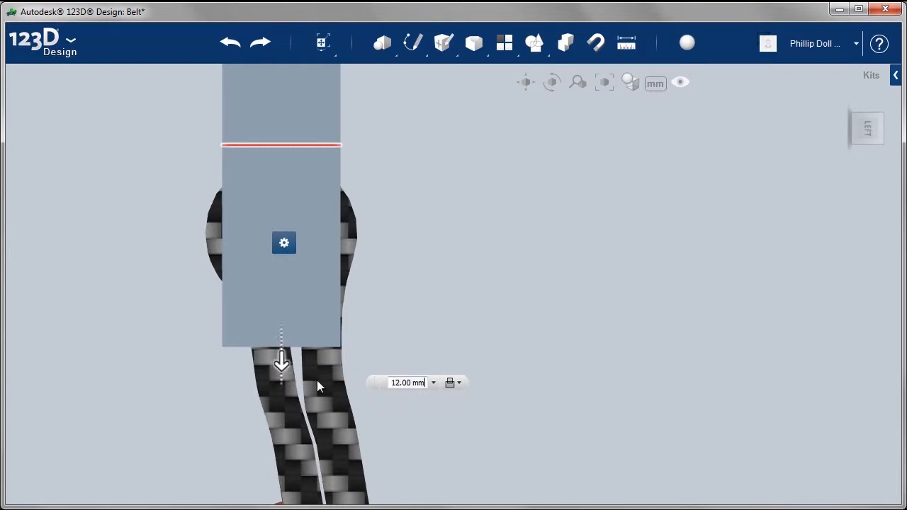
pyautogui.click(537, 346)
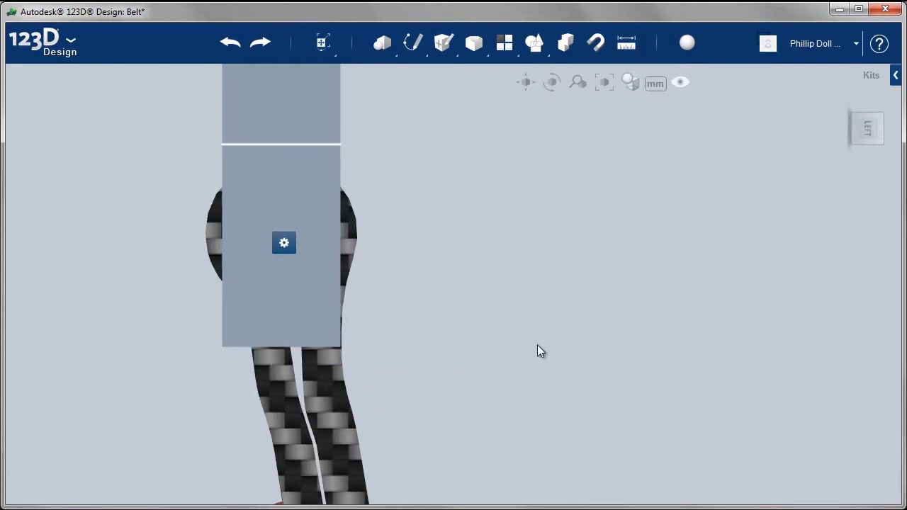
# - Examine how the block and its extruded arms fit around the clip and the loose belt end
pyautogui.moveTo(576, 412); pyautogui.dragTo(749, 292, button='right')
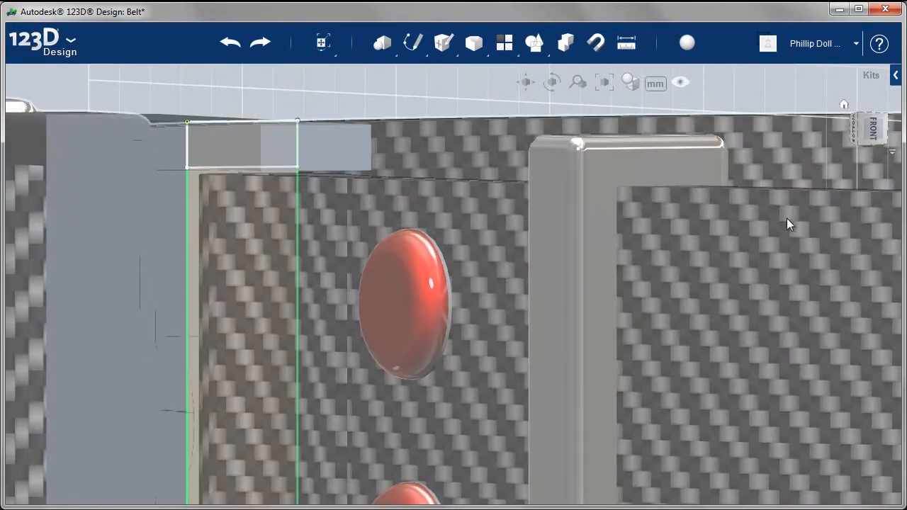
pyautogui.click(863, 147)
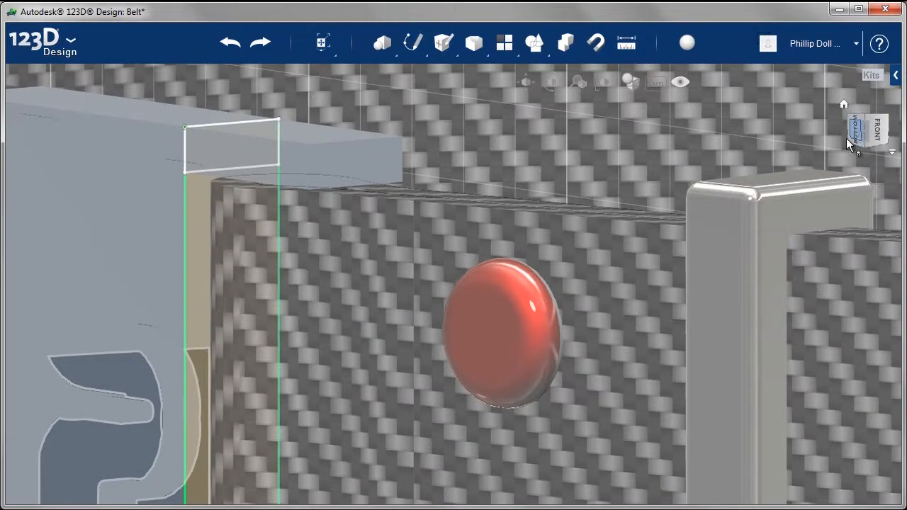
pyautogui.click(853, 131)
pyautogui.scroll(2, 483, 372)
pyautogui.scroll(-2, 486, 372)
pyautogui.scroll(-3, 486, 372)
pyautogui.scroll(-4, 487, 372)
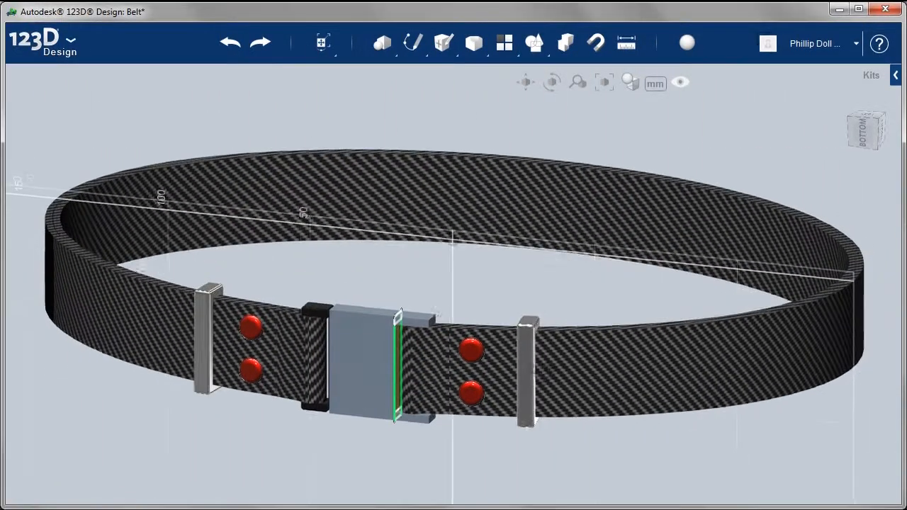
pyautogui.scroll(3, 464, 402)
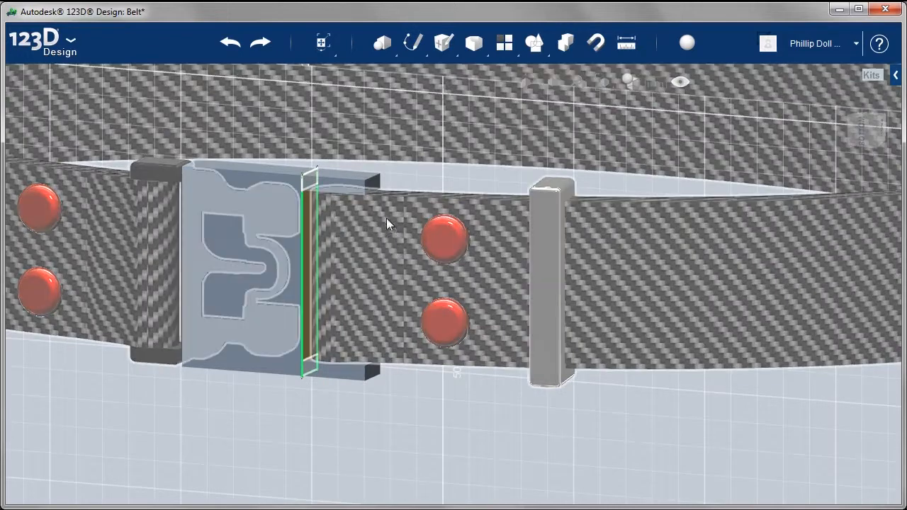
pyautogui.moveTo(382, 263); pyautogui.dragTo(450, 290, button='right')
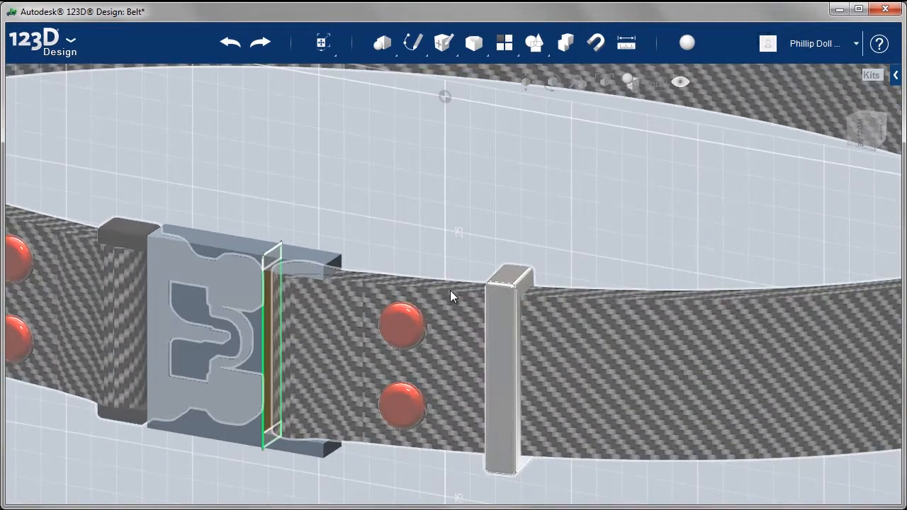
pyautogui.scroll(2, 450, 290)
pyautogui.scroll(2, 450, 290)
pyautogui.scroll(-3, 450, 289)
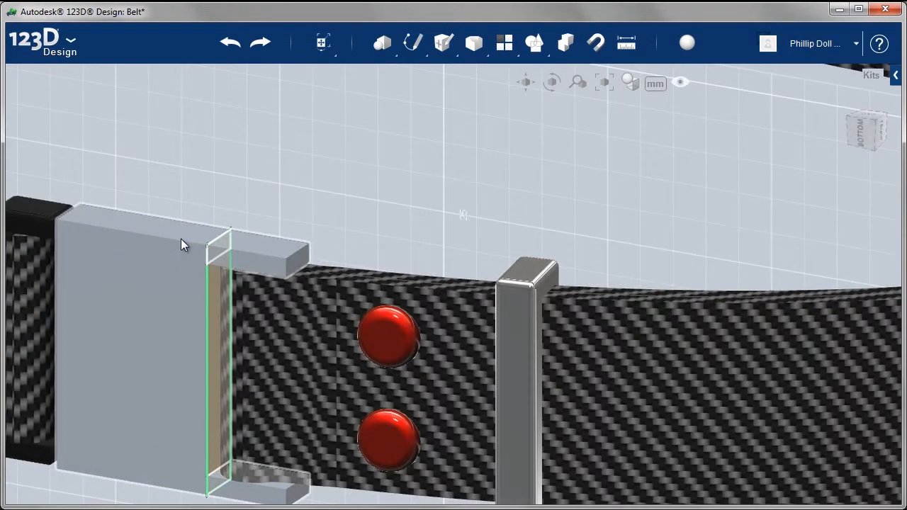
# - Hide the block and project the upper edge face of the looped belt end into a new sketch
pyautogui.click(181, 241)
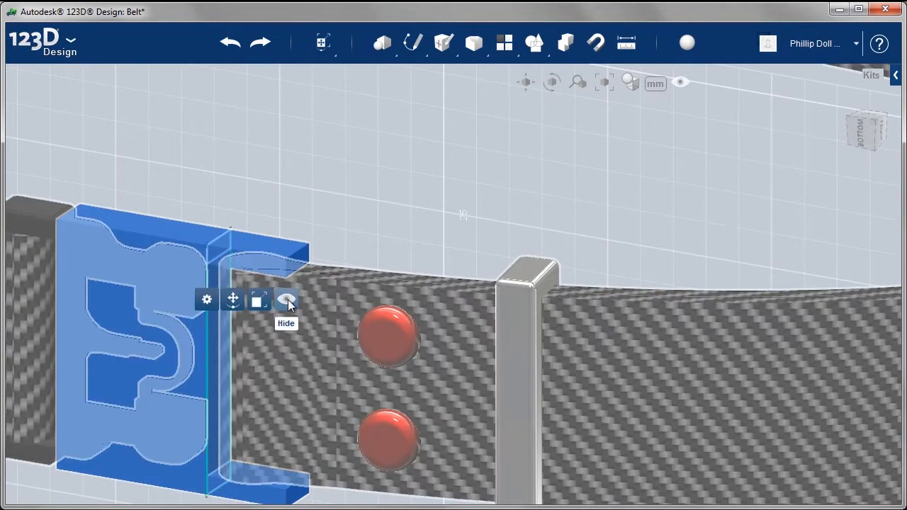
pyautogui.click(286, 299)
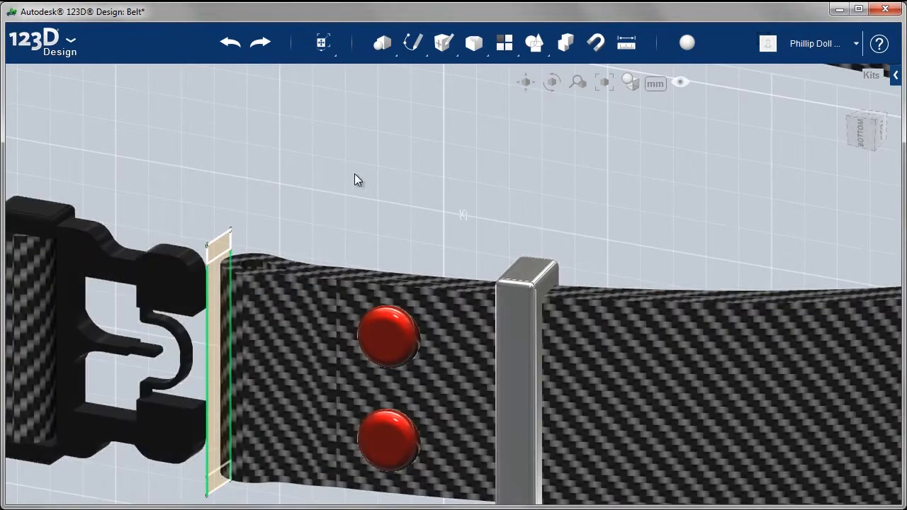
pyautogui.moveTo(413, 44)
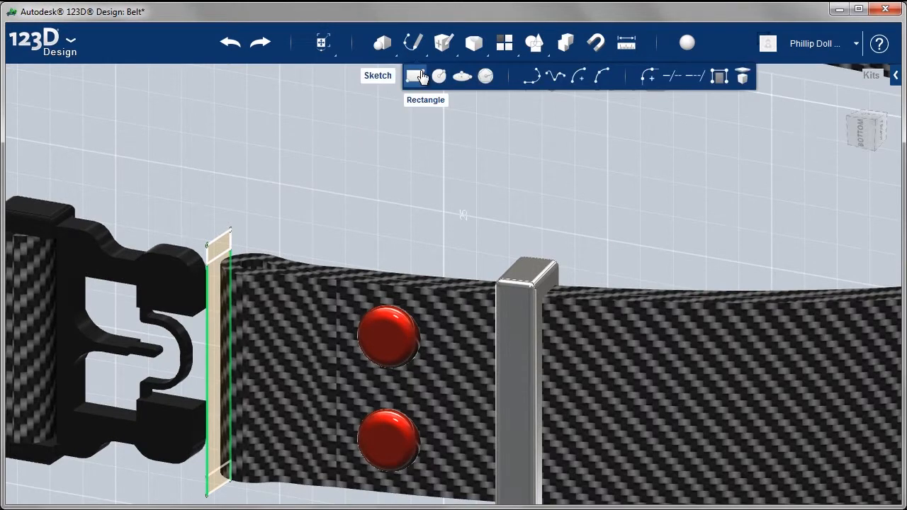
pyautogui.click(742, 79)
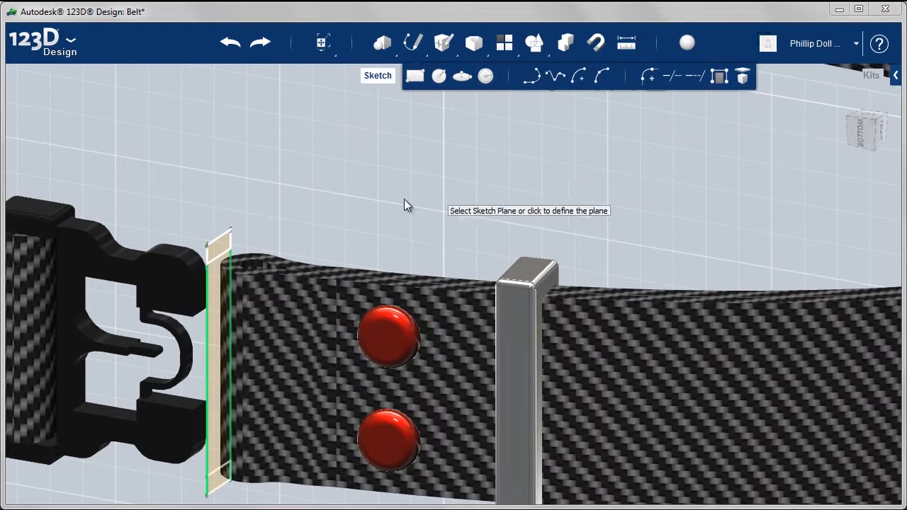
pyautogui.click(285, 263)
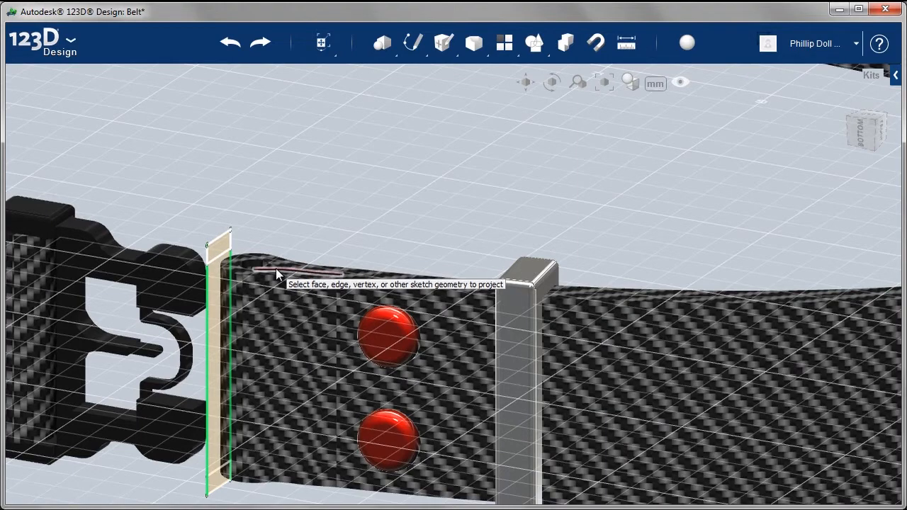
pyautogui.scroll(5, 276, 269)
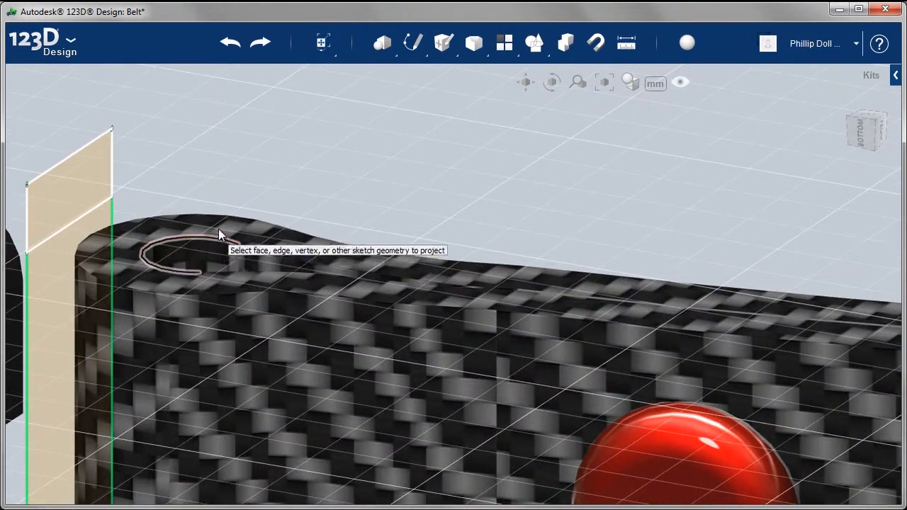
pyautogui.click(218, 225)
pyautogui.scroll(-5, 486, 211)
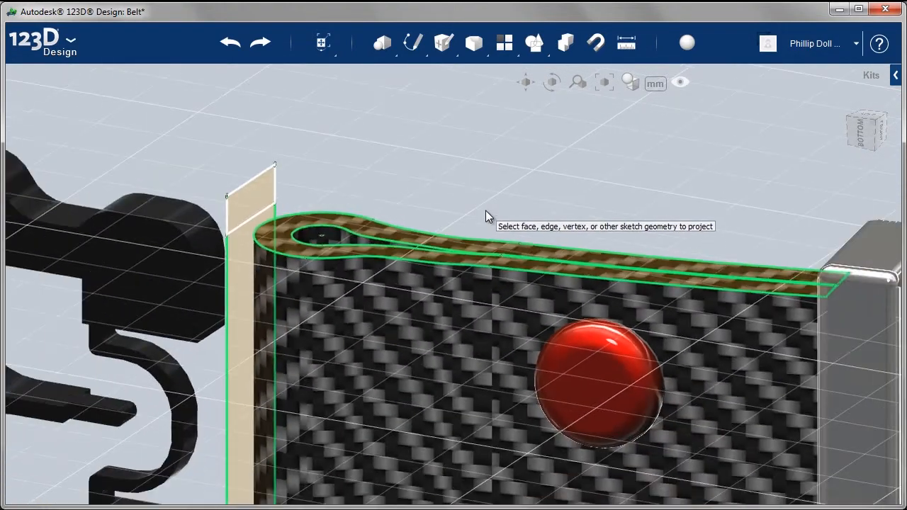
# - Show the hidden block again
pyautogui.moveTo(682, 83)
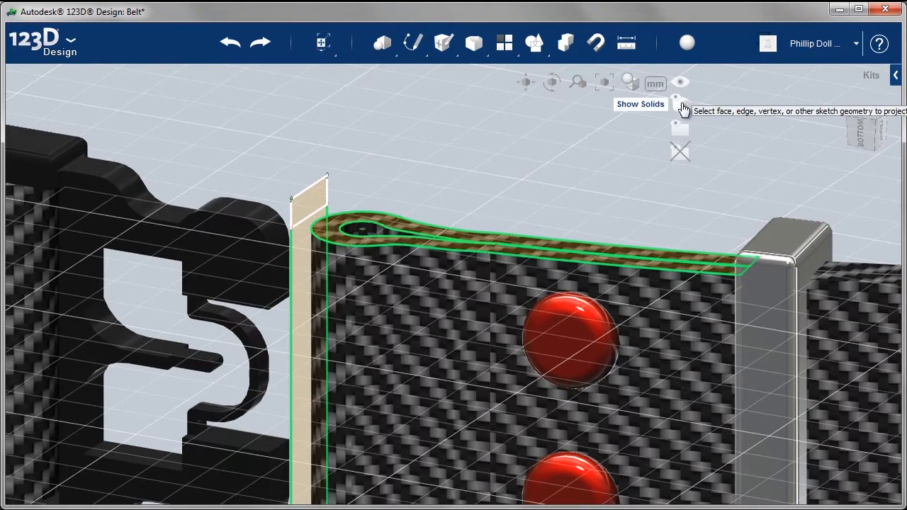
pyautogui.click(681, 107)
pyautogui.moveTo(795, 172)
pyautogui.mouseDown(button='right')
pyautogui.moveTo(785, 176)
pyautogui.moveTo(797, 189)
pyautogui.mouseUp(button='right')
pyautogui.scroll(-3, 387, 369)
# - Start a circle sketch on the inner face of the block's upper arm, where it meets the belt loop
pyautogui.moveTo(405, 52)
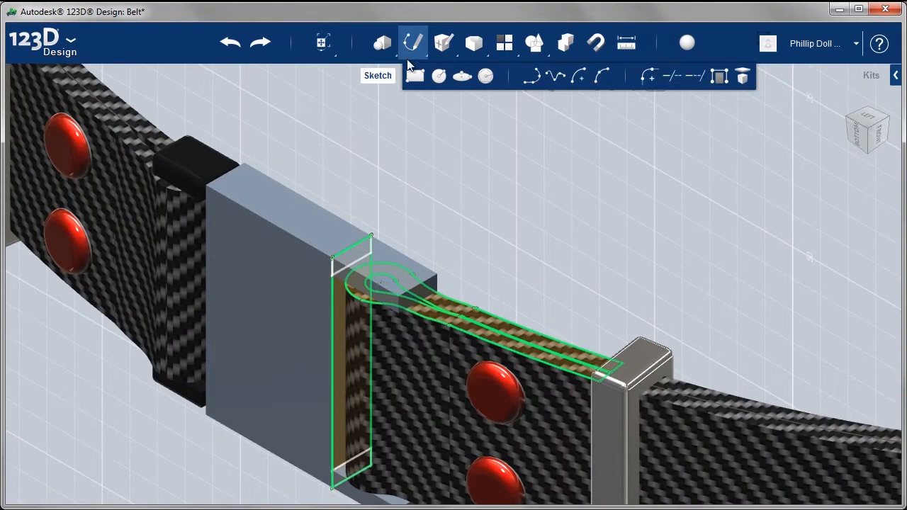
pyautogui.click(438, 79)
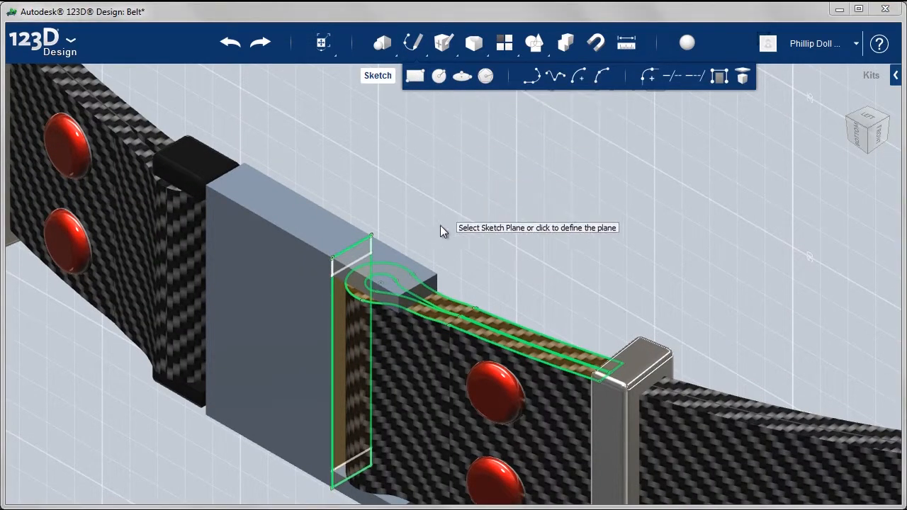
pyautogui.moveTo(383, 327); pyautogui.dragTo(439, 179, button='right')
pyautogui.moveTo(438, 180); pyautogui.dragTo(366, 456, button='middle')
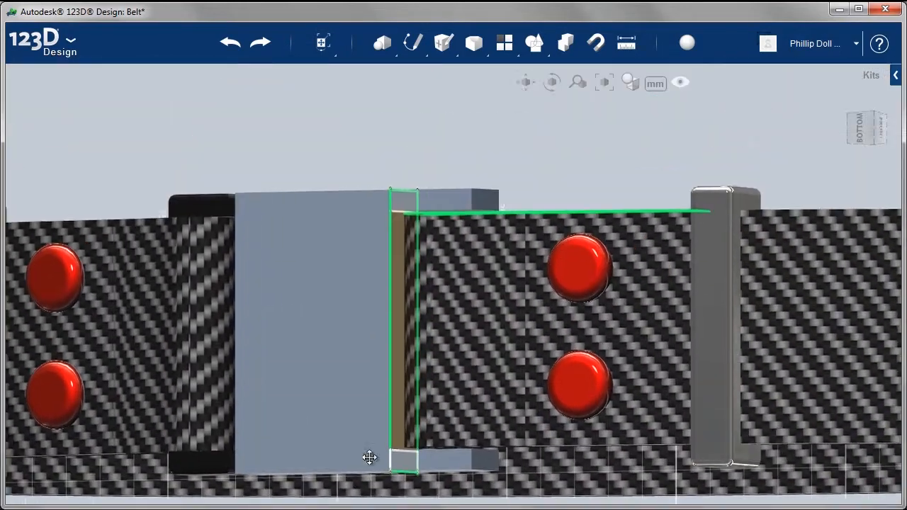
pyautogui.moveTo(435, 291); pyautogui.dragTo(487, 188, button='right')
pyautogui.moveTo(482, 183)
pyautogui.mouseDown(button='middle')
pyautogui.moveTo(450, 338)
pyautogui.moveTo(403, 441)
pyautogui.mouseUp(button='middle')
pyautogui.scroll(3, 490, 259)
pyautogui.scroll(2, 455, 288)
pyautogui.moveTo(455, 287); pyautogui.dragTo(455, 244, button='right')
pyautogui.click(455, 244)
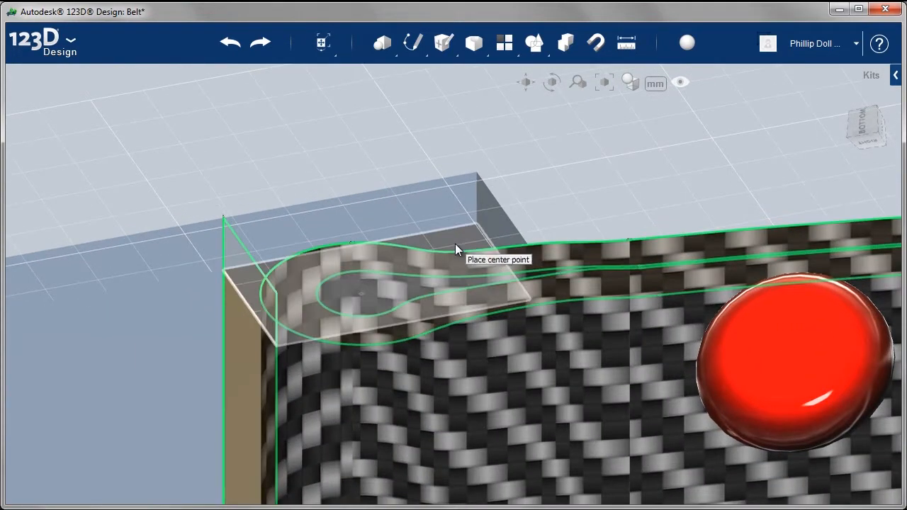
# - Draw a circle of about 1.7 mm radius centred in the belt loop's opening on the arm's inner face
pyautogui.moveTo(593, 198)
pyautogui.mouseDown(button='right')
pyautogui.moveTo(577, 253)
pyautogui.moveTo(589, 267)
pyautogui.mouseUp(button='right')
pyautogui.click(878, 126)
pyautogui.press('f')
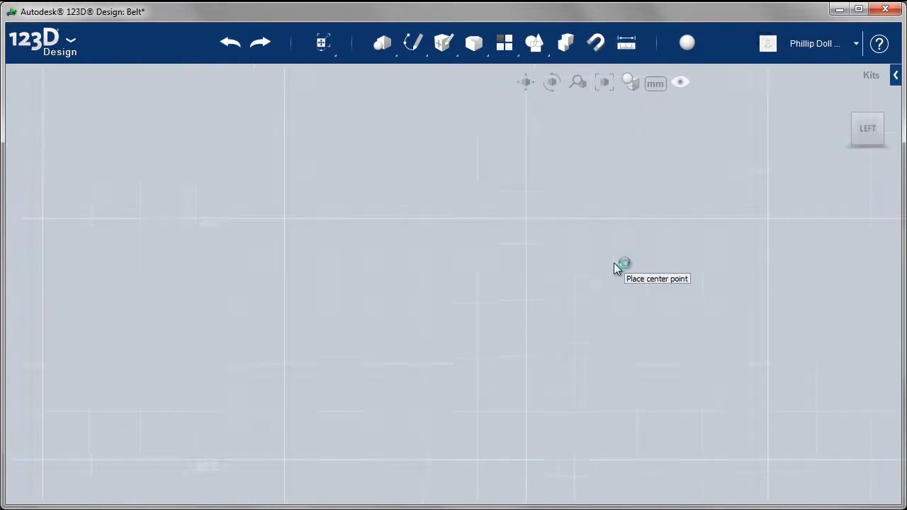
pyautogui.moveTo(464, 418); pyautogui.dragTo(446, 259, button='middle')
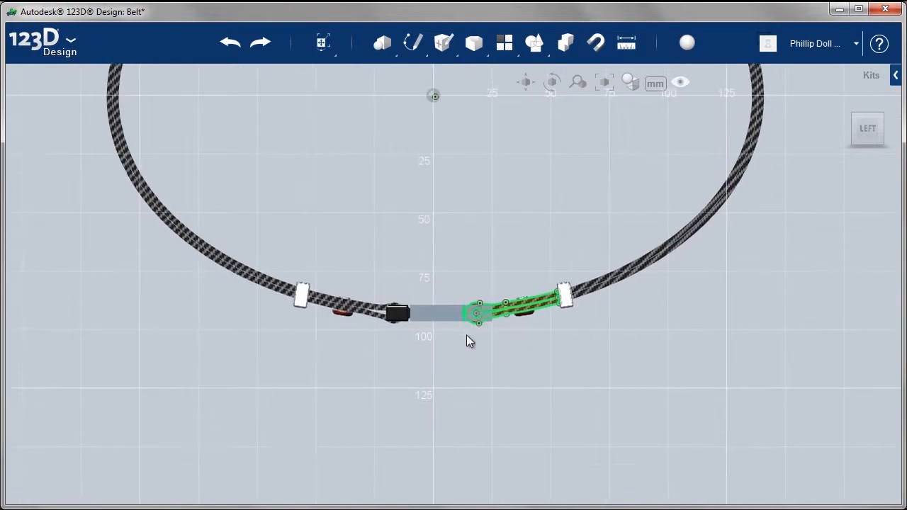
pyautogui.scroll(5, 486, 314)
pyautogui.scroll(3, 486, 313)
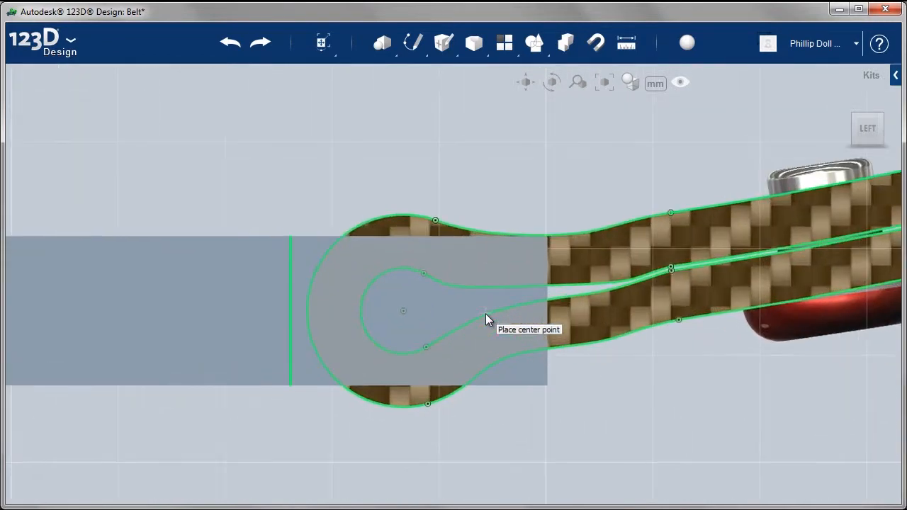
pyautogui.scroll(1, 479, 311)
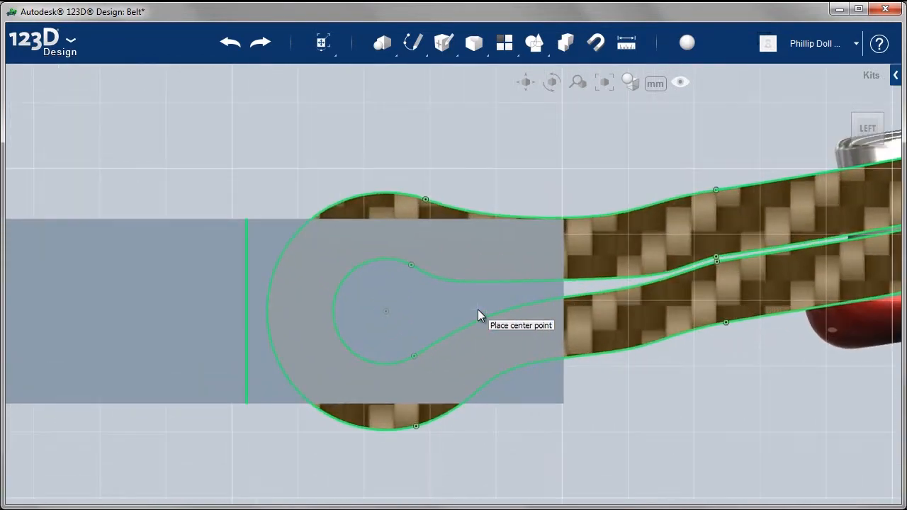
pyautogui.click(386, 311)
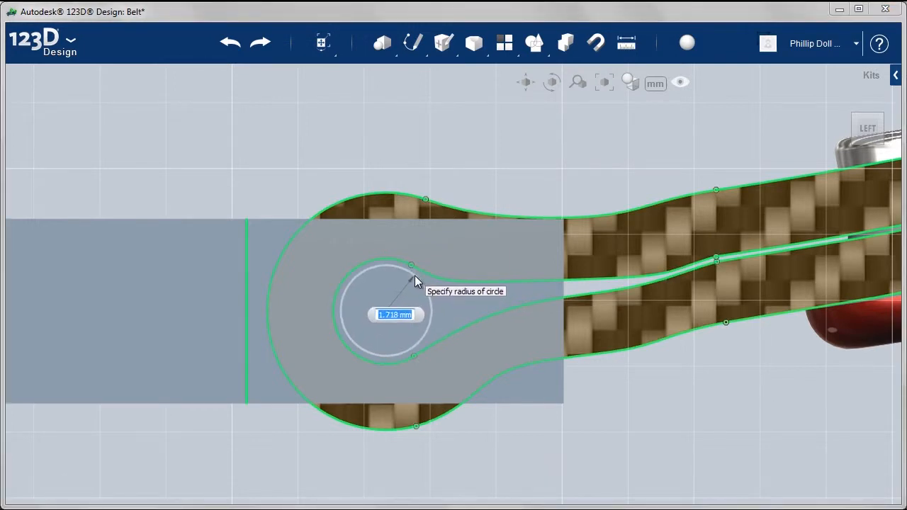
pyautogui.click(415, 277)
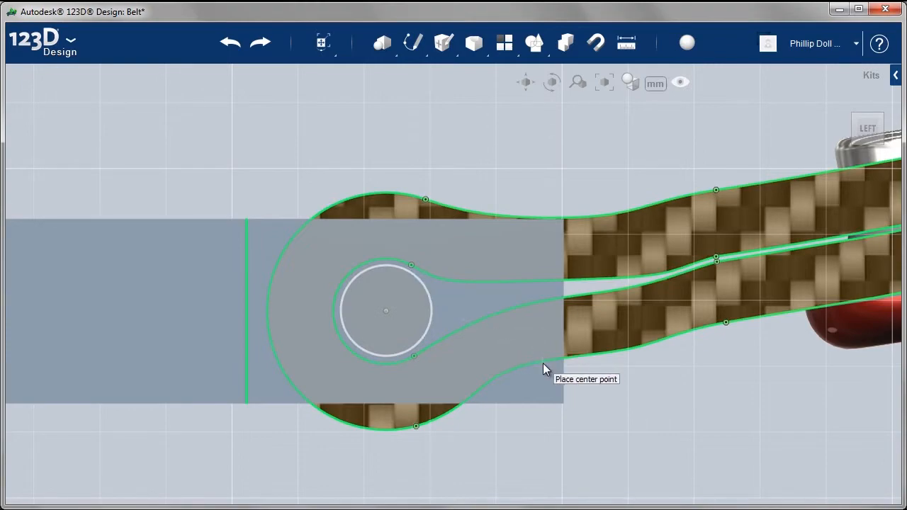
pyautogui.press('Escape')
# - Hide the belt so the pin circle between the block's arms is accessible
pyautogui.moveTo(442, 336)
pyautogui.mouseDown(button='right')
pyautogui.moveTo(433, 307)
pyautogui.moveTo(439, 245)
pyautogui.moveTo(420, 140)
pyautogui.mouseUp(button='right')
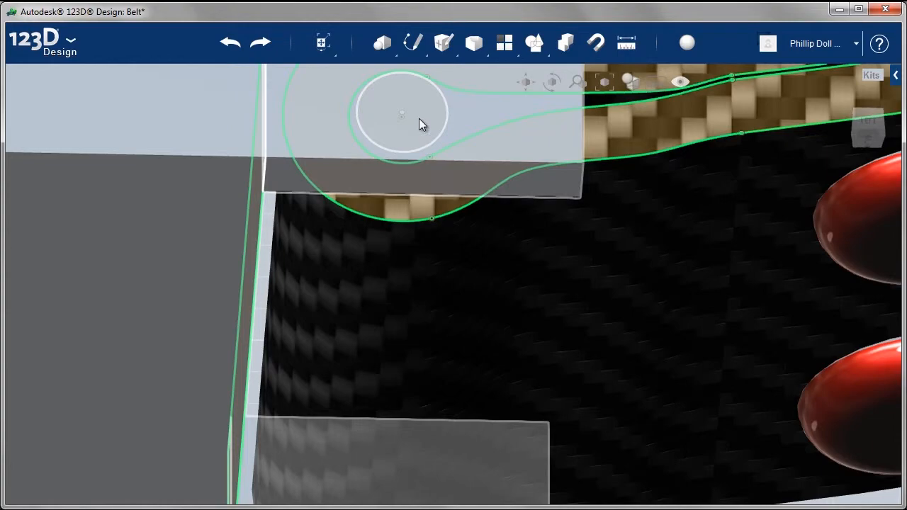
pyautogui.moveTo(436, 170)
pyautogui.mouseDown(button='right')
pyautogui.moveTo(472, 234)
pyautogui.moveTo(496, 183)
pyautogui.moveTo(494, 403)
pyautogui.moveTo(496, 386)
pyautogui.mouseUp(button='right')
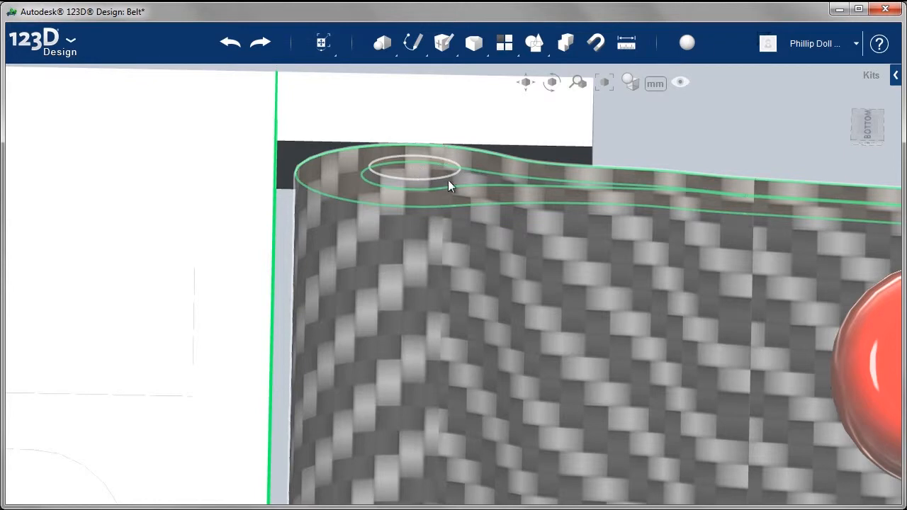
pyautogui.moveTo(445, 181); pyautogui.dragTo(442, 293, button='middle')
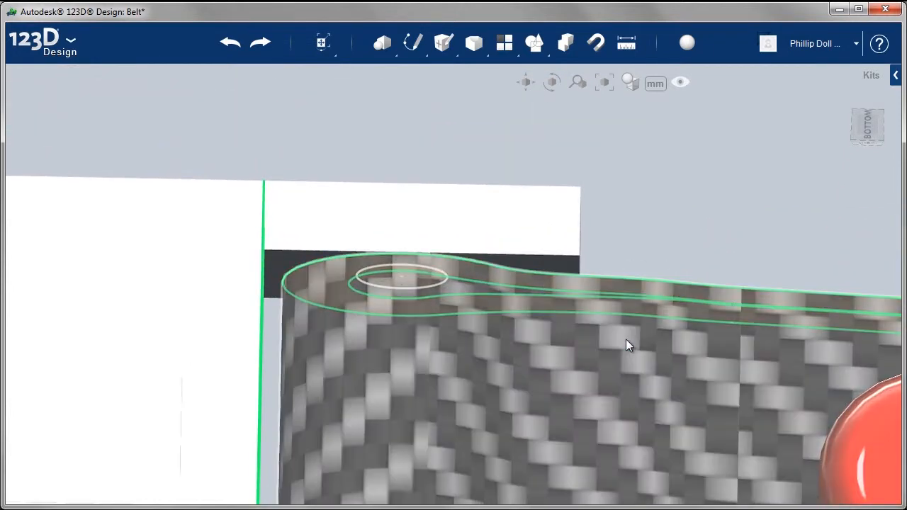
pyautogui.click(626, 340)
pyautogui.moveTo(655, 402)
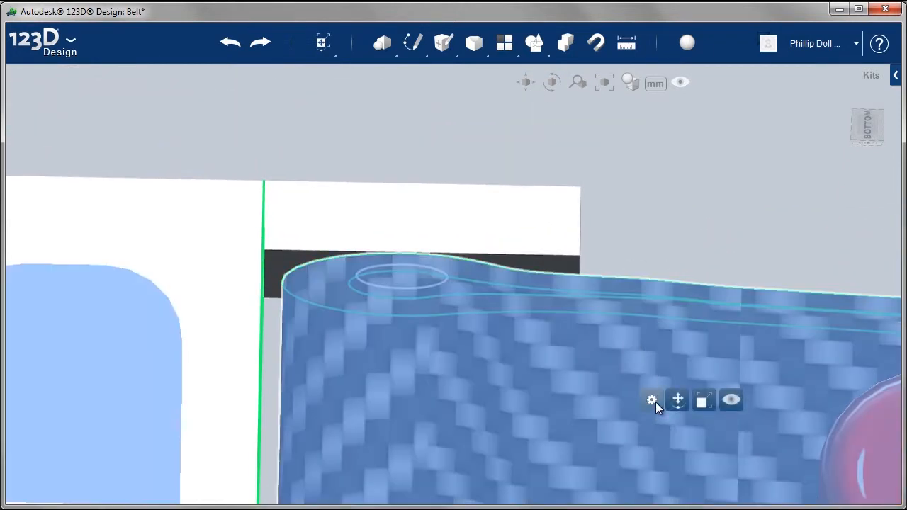
pyautogui.click(730, 405)
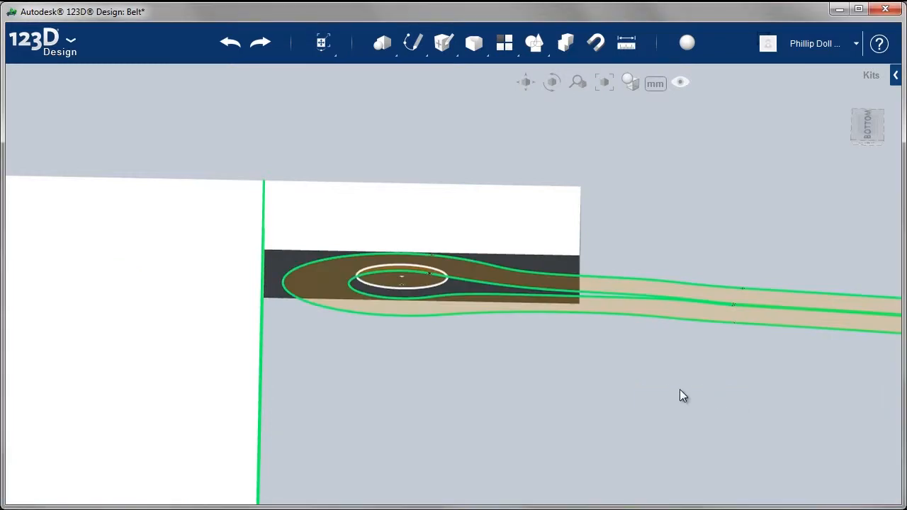
# - Extrude the circle 31 mm from the upper arm to the lower arm as a pin, joined to the block
pyautogui.click(415, 286)
pyautogui.moveTo(442, 346)
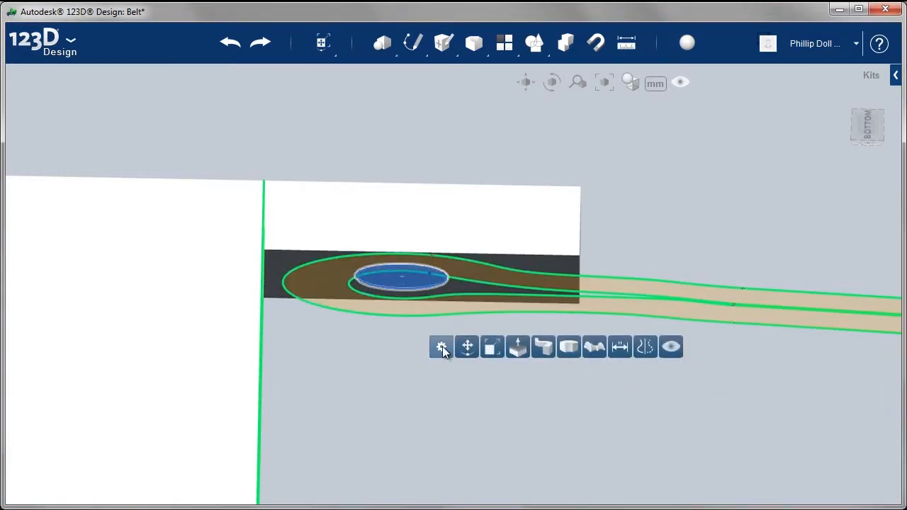
pyautogui.click(518, 347)
pyautogui.moveTo(557, 293); pyautogui.dragTo(561, 124, button='middle')
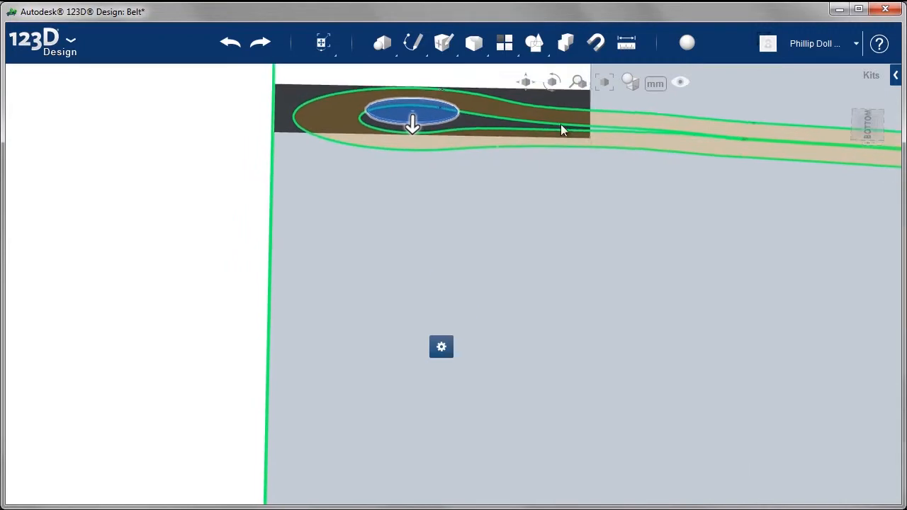
pyautogui.scroll(3, 474, 257)
pyautogui.scroll(-5, 474, 254)
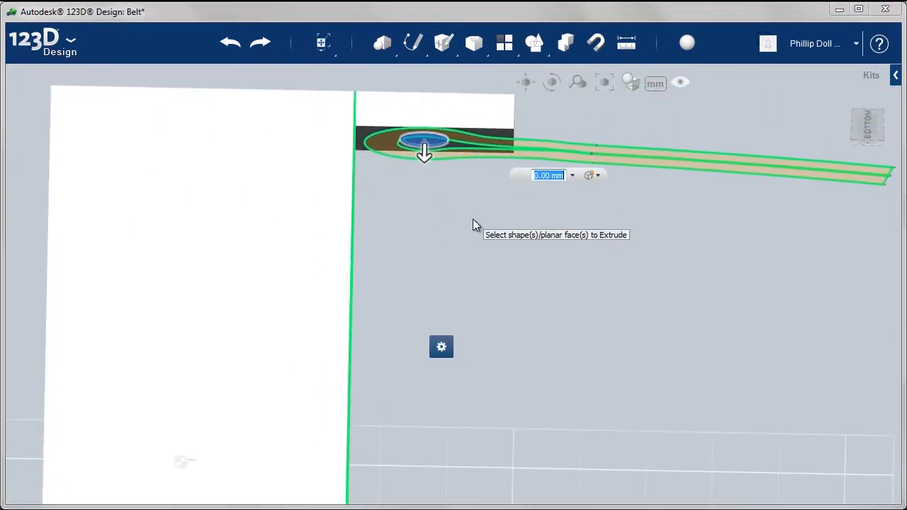
pyautogui.scroll(-2, 474, 223)
pyautogui.moveTo(432, 177); pyautogui.dragTo(456, 435)
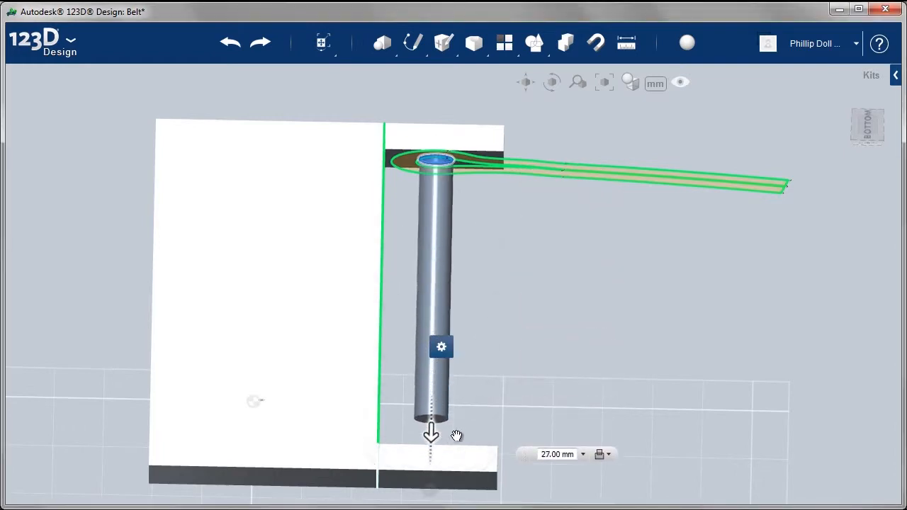
pyautogui.click(866, 128)
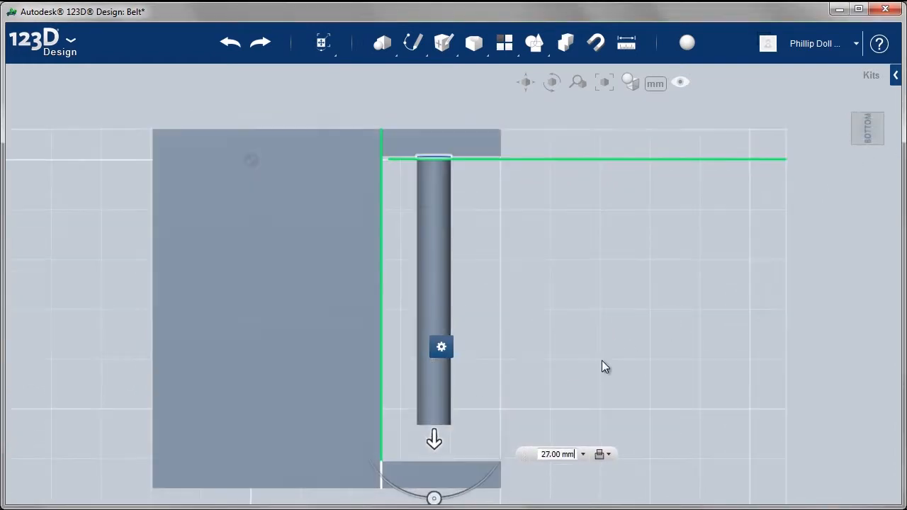
pyautogui.moveTo(434, 440); pyautogui.dragTo(412, 445)
pyautogui.scroll(3, 432, 464)
pyautogui.scroll(-3, 435, 462)
pyautogui.scroll(2, 437, 461)
pyautogui.scroll(-2, 437, 461)
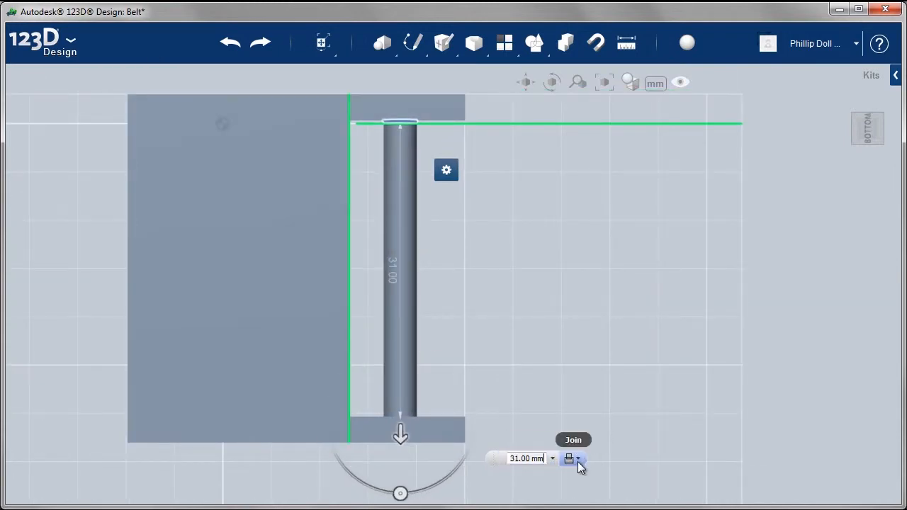
pyautogui.click(637, 404)
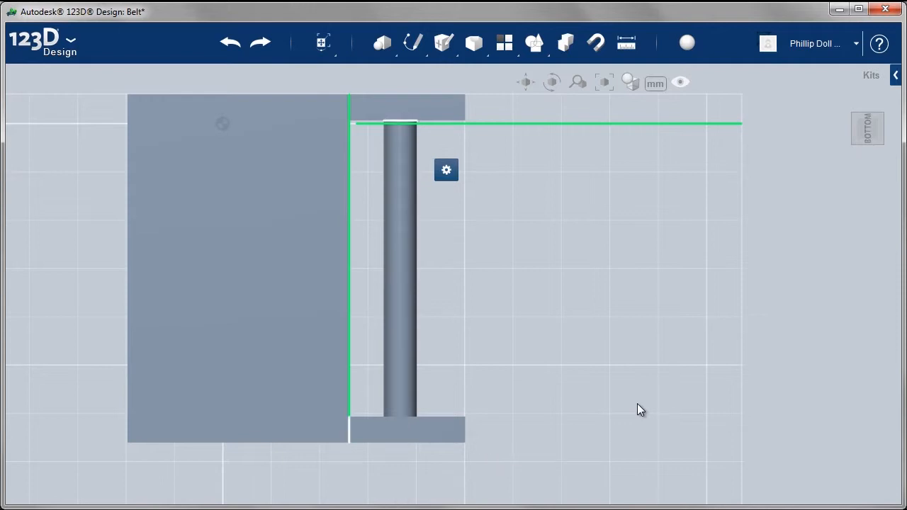
# - Hide all sketches and show all hidden solids again, with the whole belt in view
pyautogui.click(883, 119)
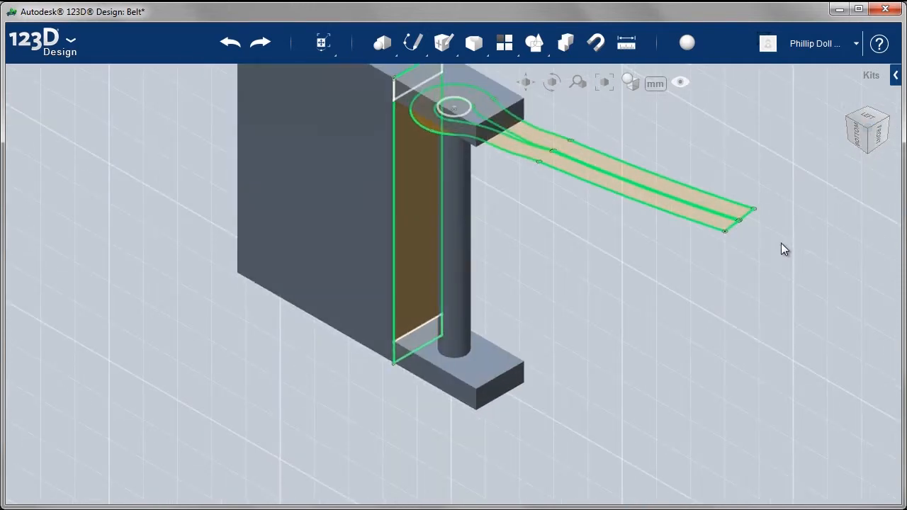
pyautogui.scroll(-2, 769, 260)
pyautogui.moveTo(684, 80)
pyautogui.click(681, 149)
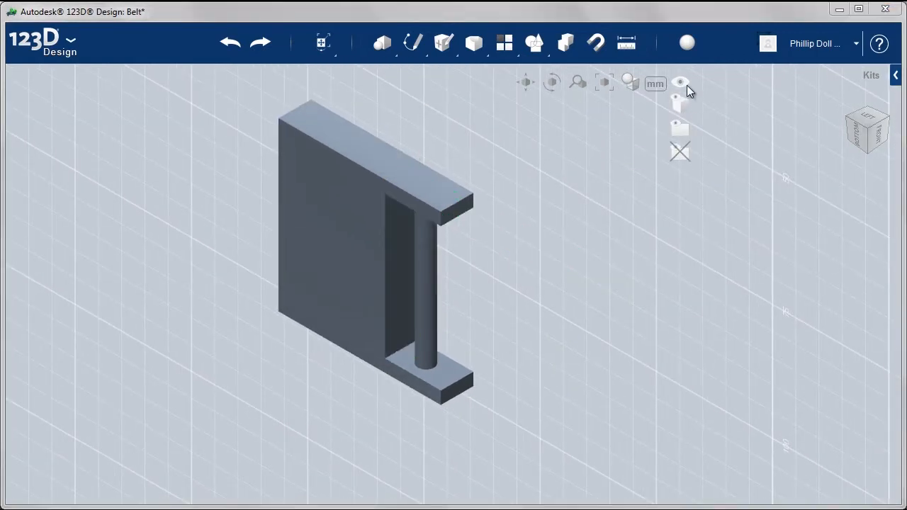
pyautogui.click(683, 107)
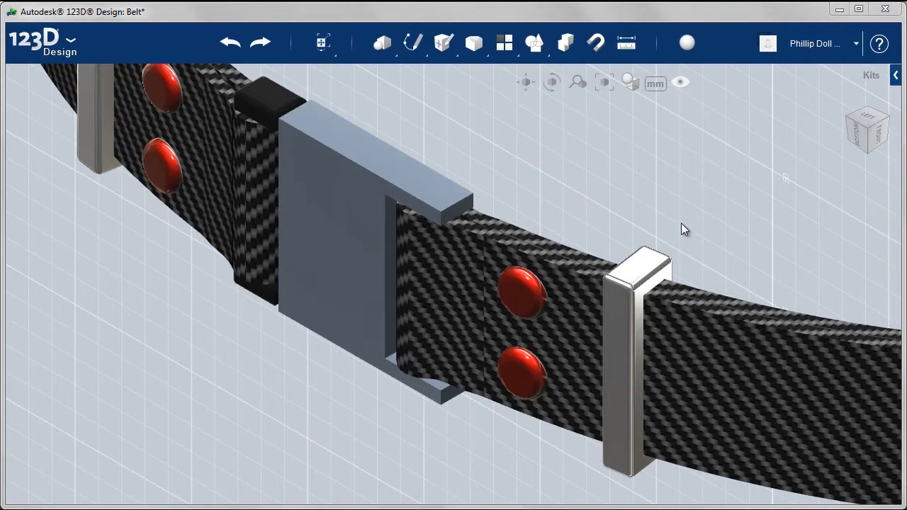
pyautogui.press('f')
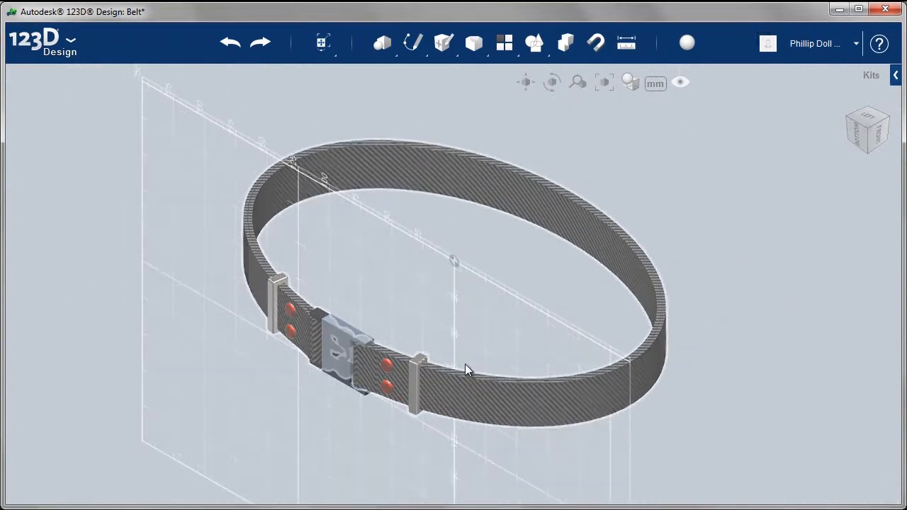
pyautogui.moveTo(377, 368); pyautogui.dragTo(426, 358, button='right')
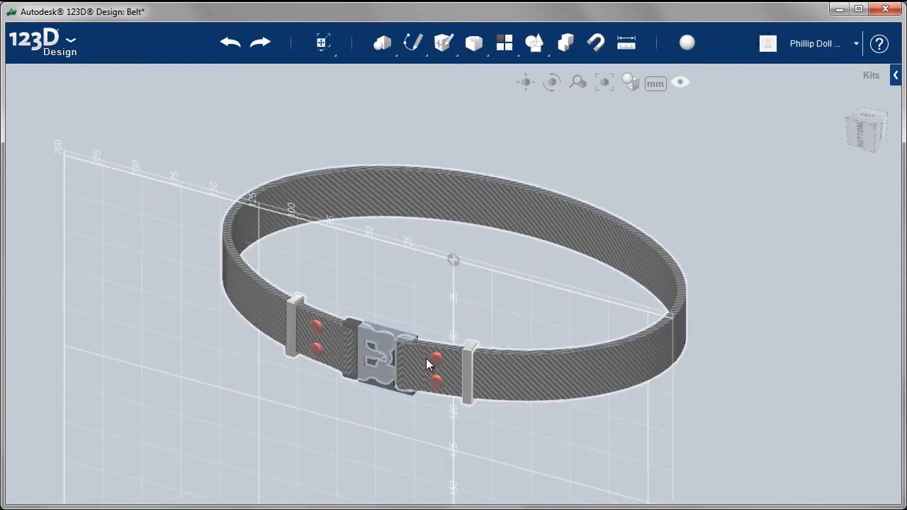
pyautogui.scroll(2, 494, 344)
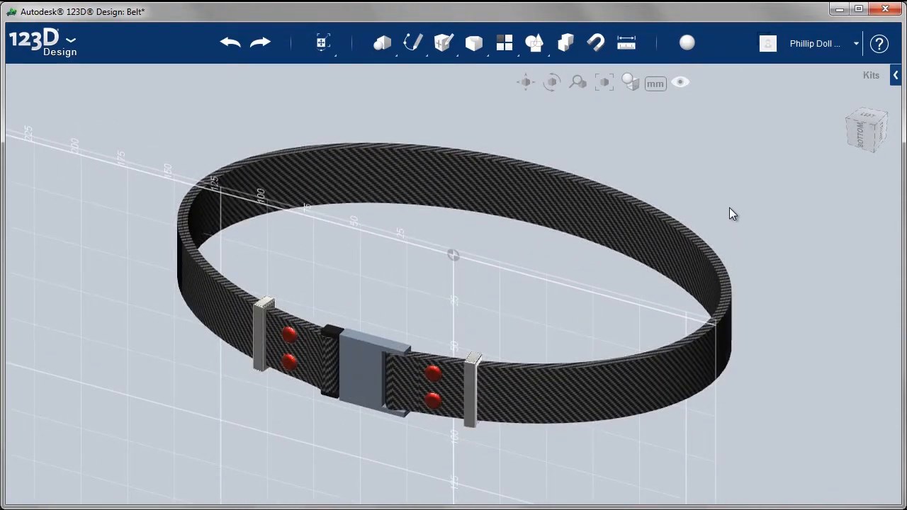